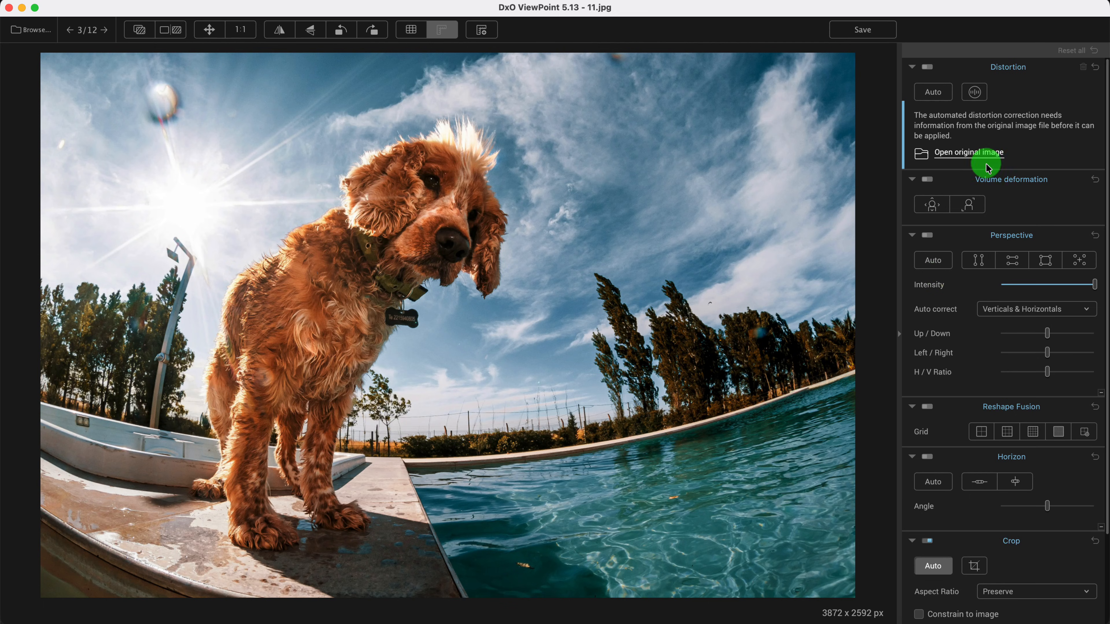
- Correct the photo's lens distortion manually, using the Fisheye type at an intensity of 74
click(975, 93)
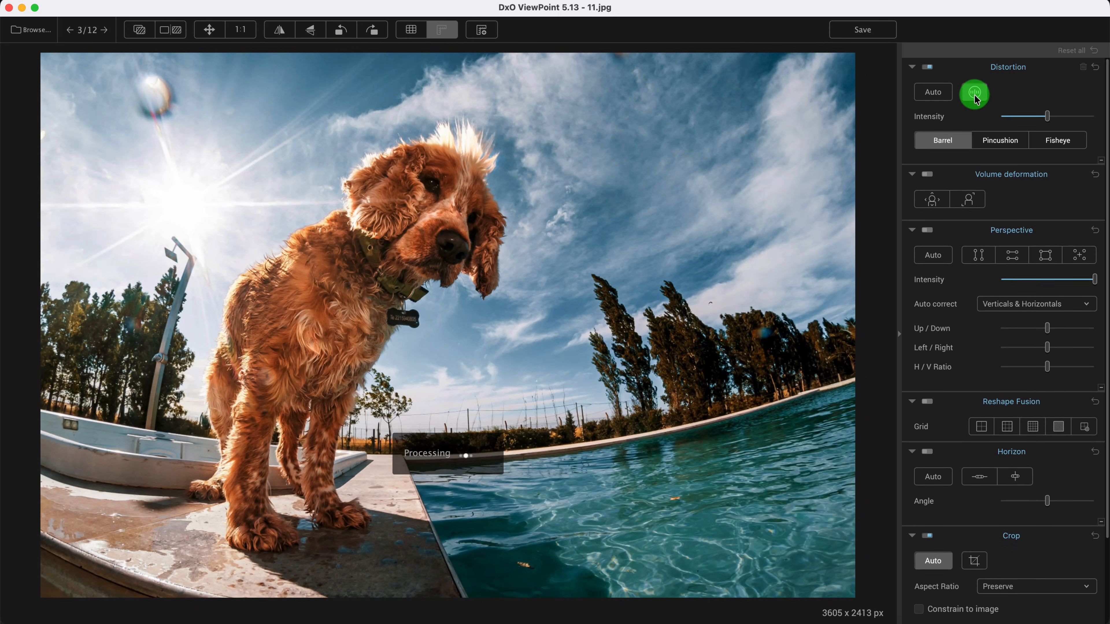
click(1058, 140)
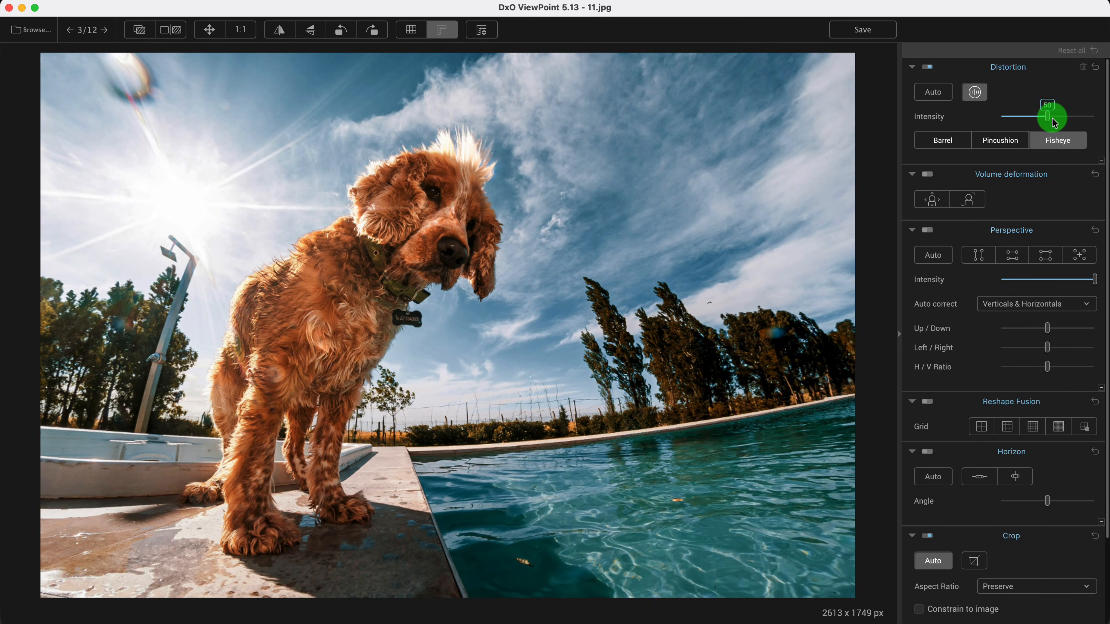
drag(1051, 123, 1073, 124)
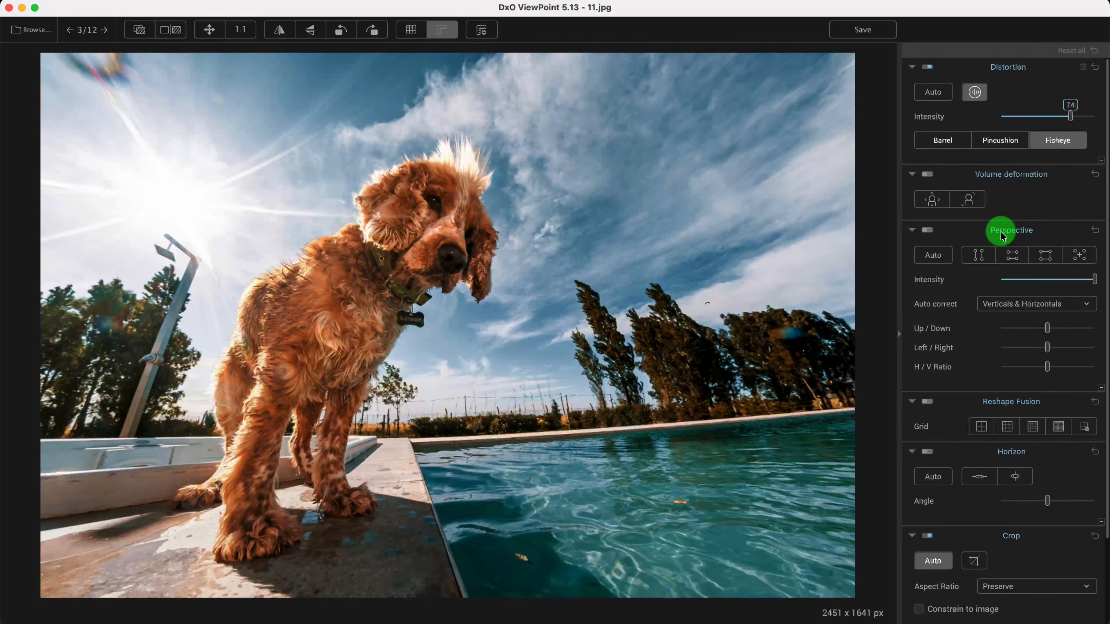
- Level the horizon automatically and compare the photo with and without automatic perspective correction, leaving the perspective correction off
click(942, 256)
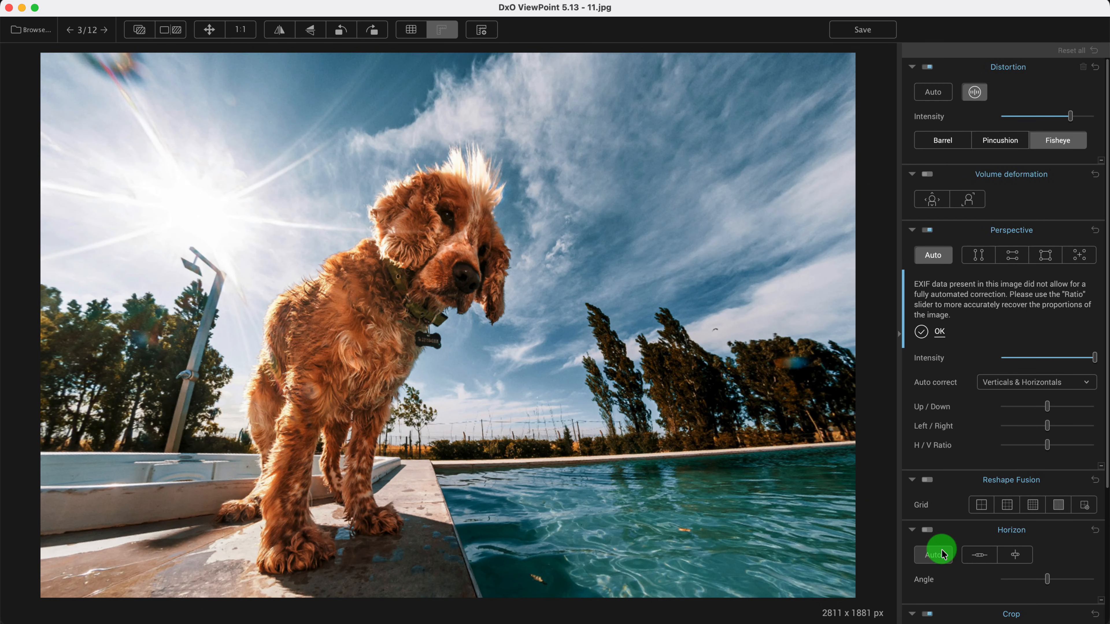
click(938, 561)
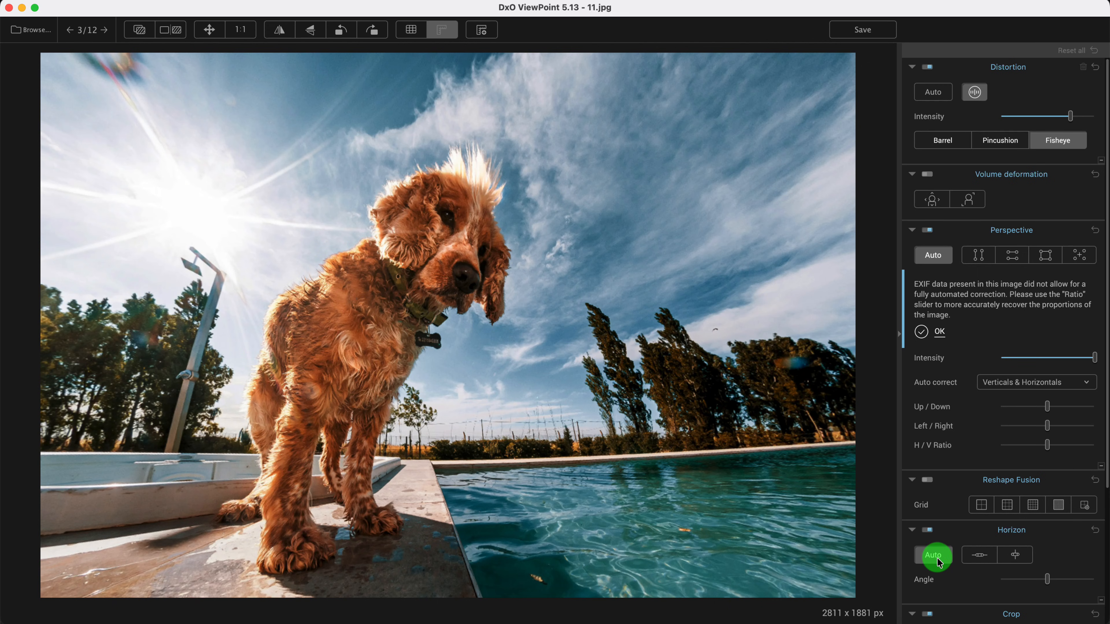
click(928, 232)
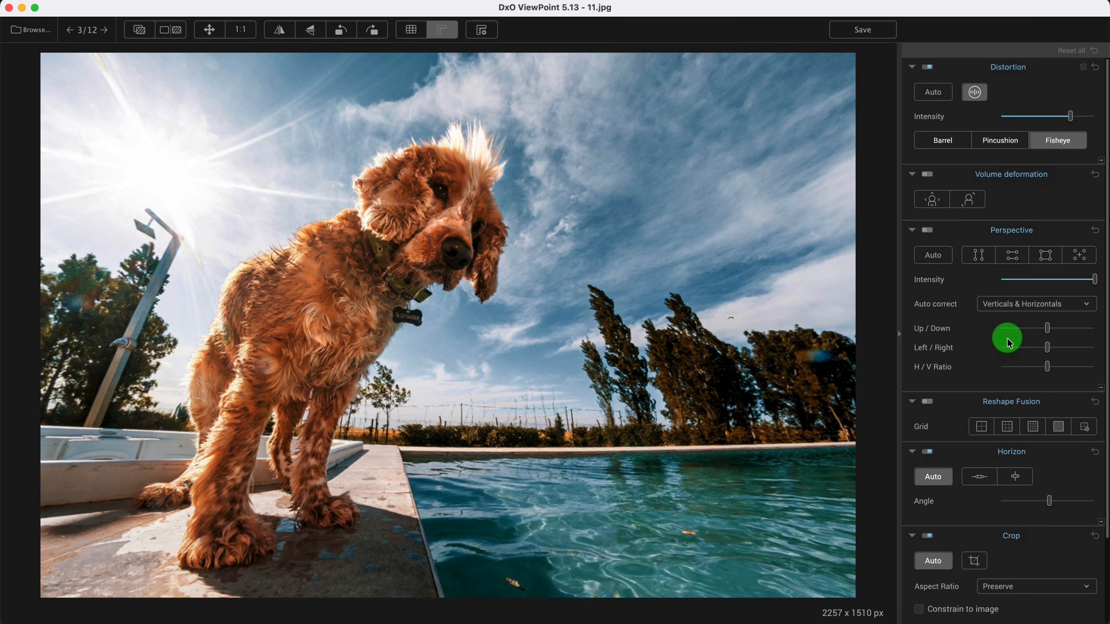
click(934, 256)
click(929, 232)
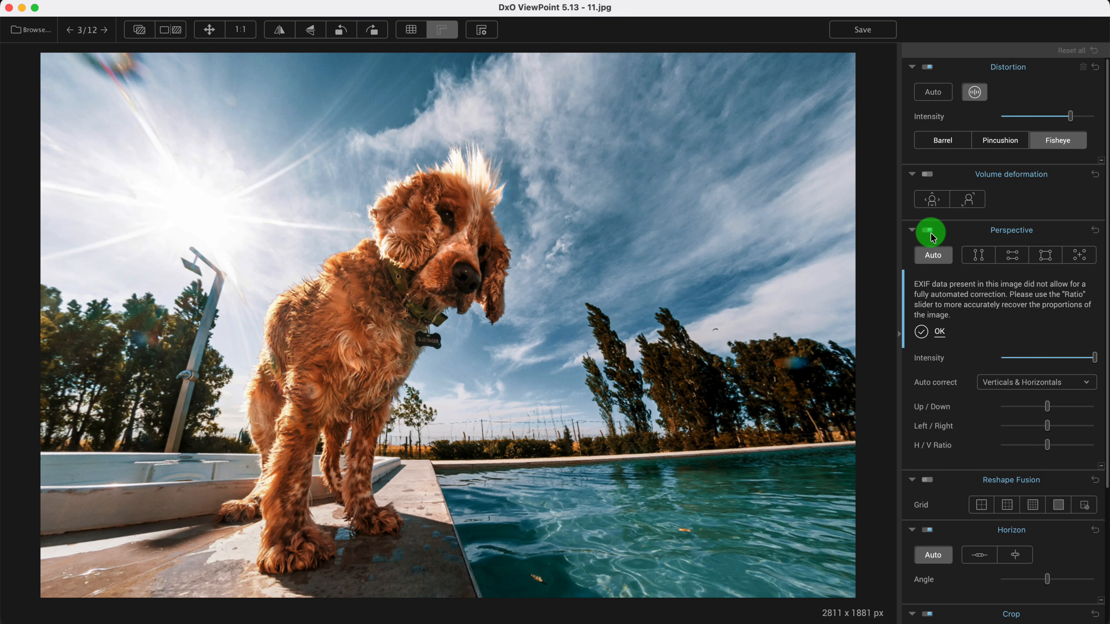
click(930, 232)
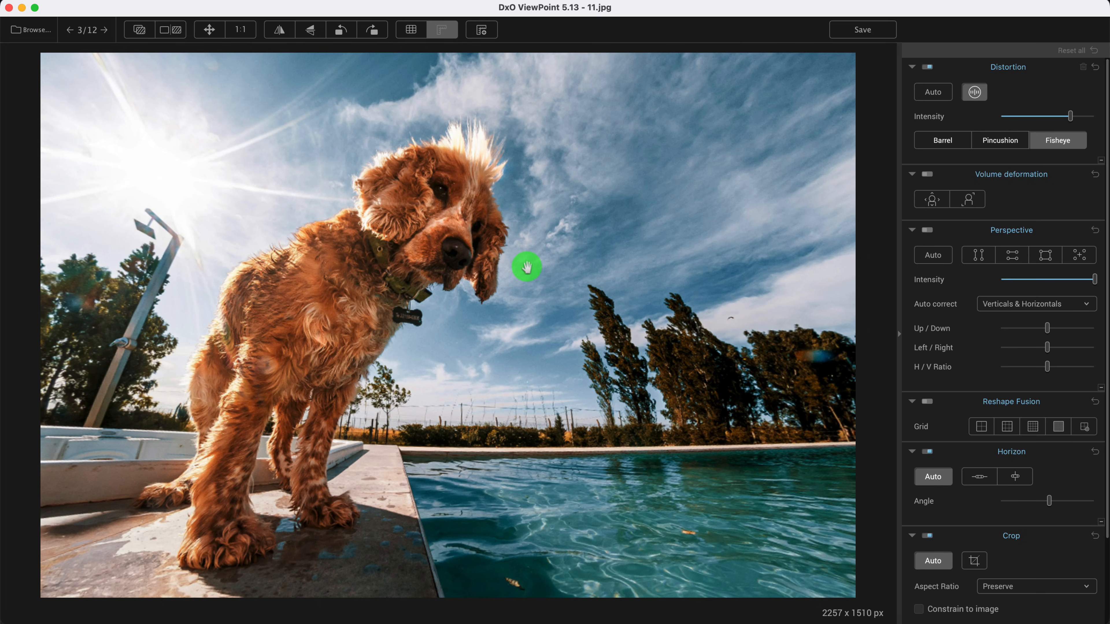
- Compare the photo with the automatic crop turned off and on
drag(1103, 459, 1106, 555)
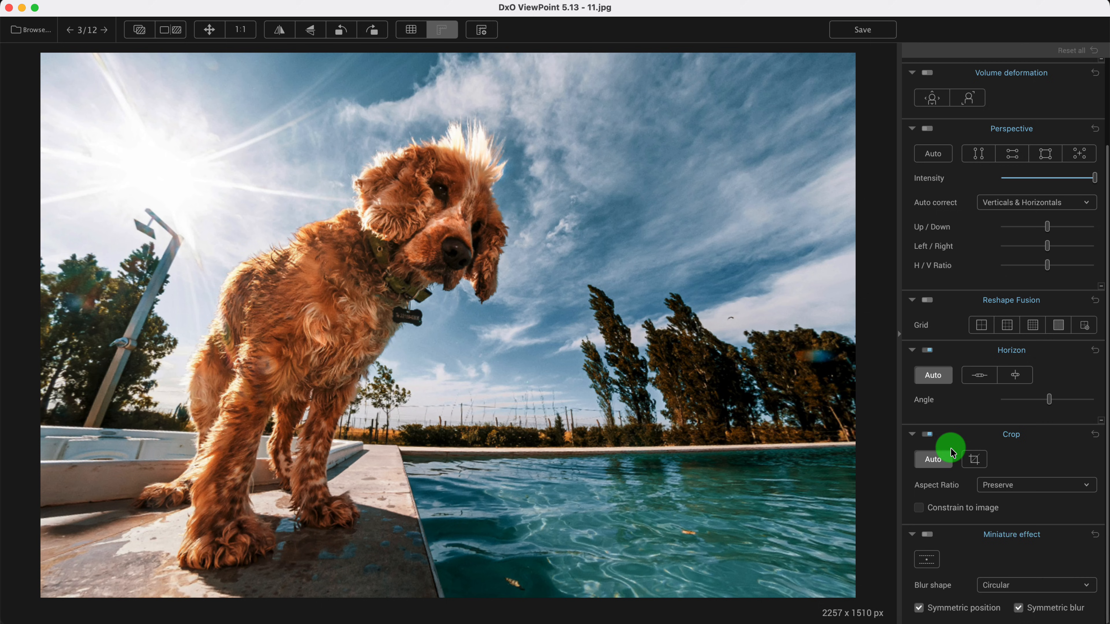
click(929, 435)
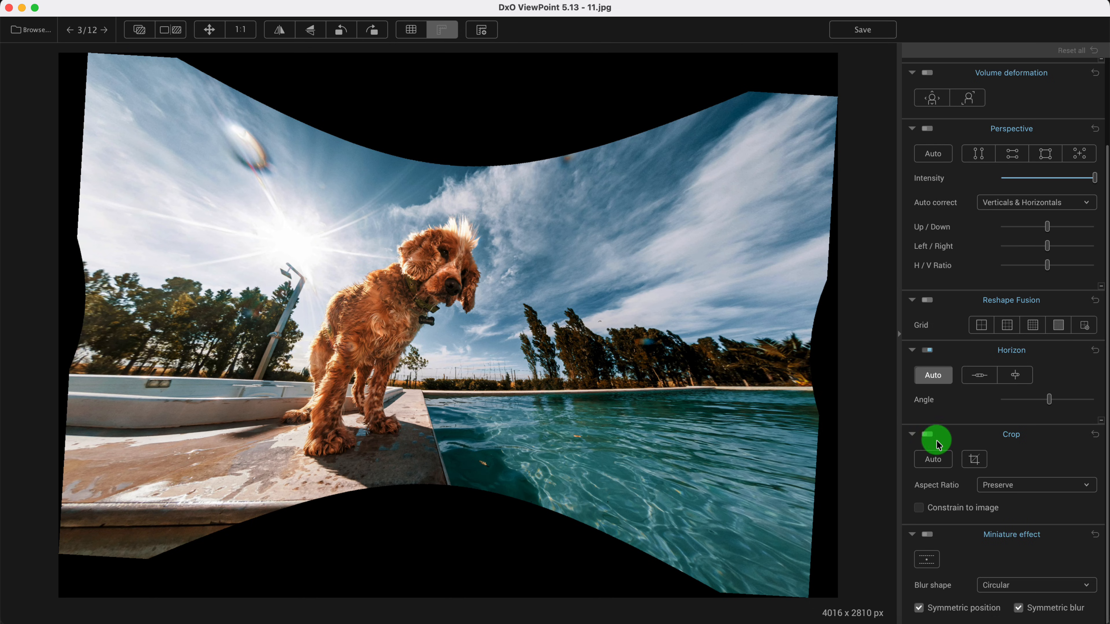
click(929, 437)
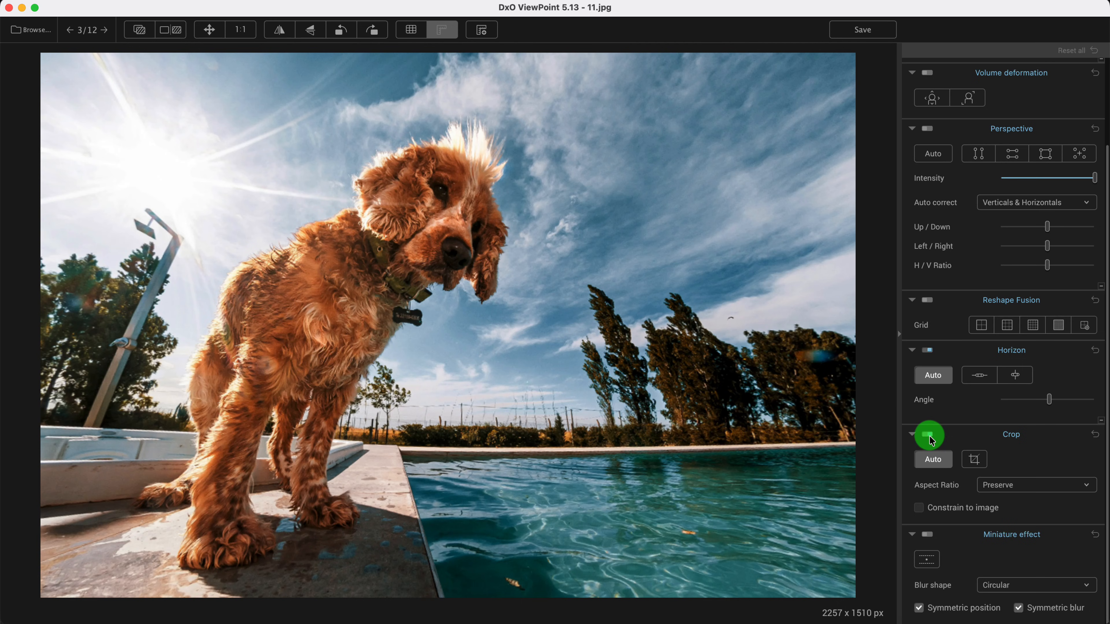
drag(1104, 389, 1102, 275)
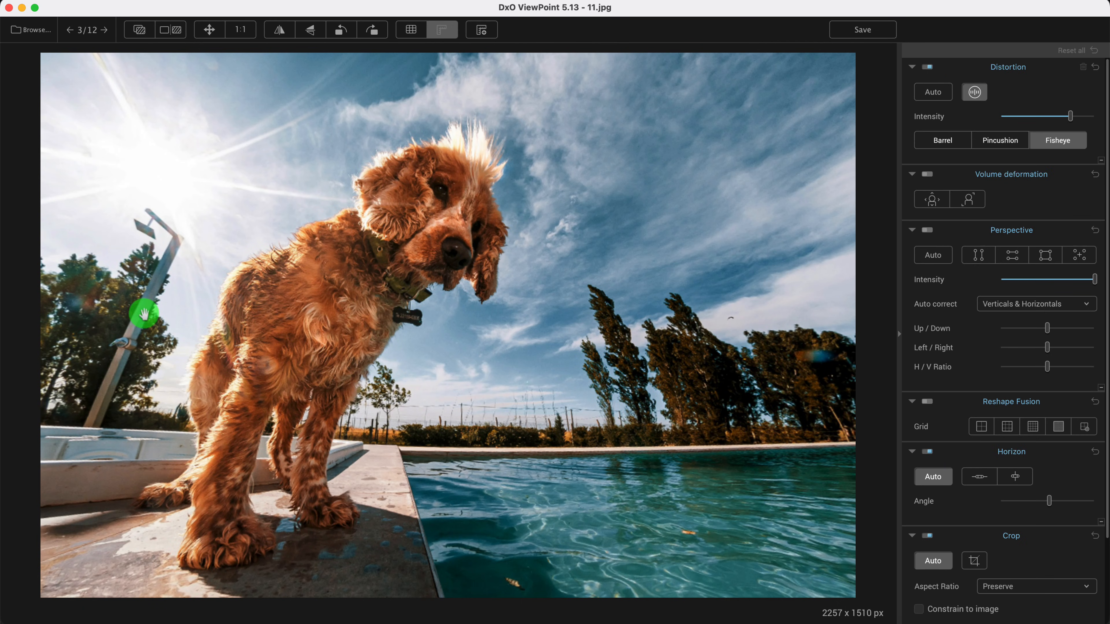
- Begin a Force Vertical Parallel perspective correction and align the first guide line with the leaning lamp post
click(978, 257)
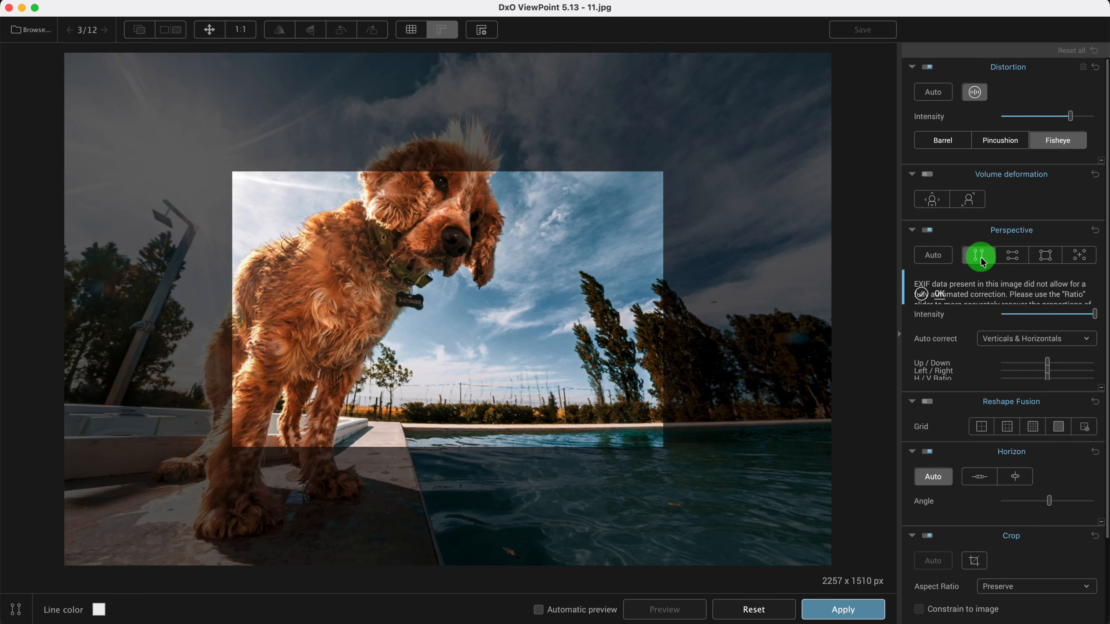
drag(330, 416, 277, 350)
drag(275, 389, 259, 396)
drag(279, 312, 334, 177)
drag(258, 395, 253, 405)
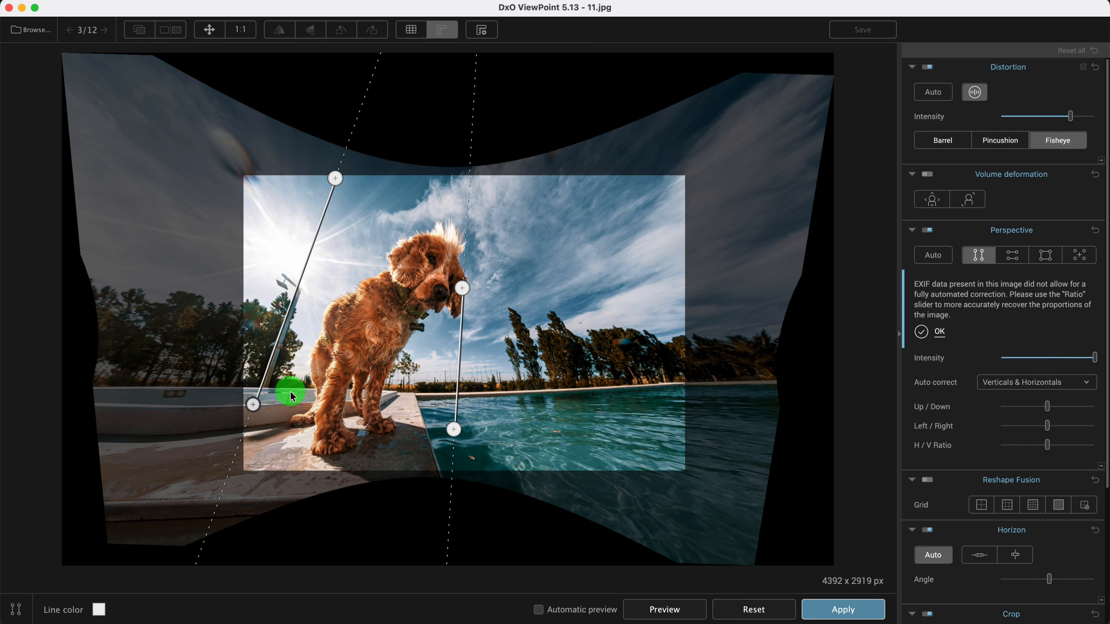
- Place the second vertical guide over the trees beyond the pool, slanted to match their lean, and preview and apply the correction
drag(457, 381, 660, 363)
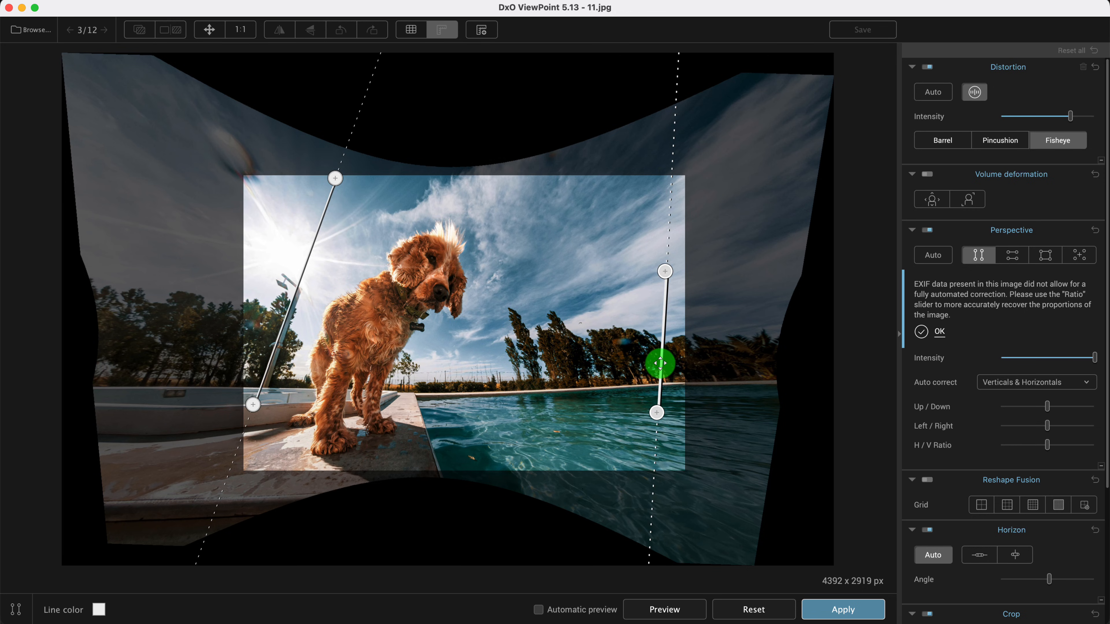
drag(664, 271, 614, 189)
drag(658, 403, 671, 407)
drag(613, 191, 624, 197)
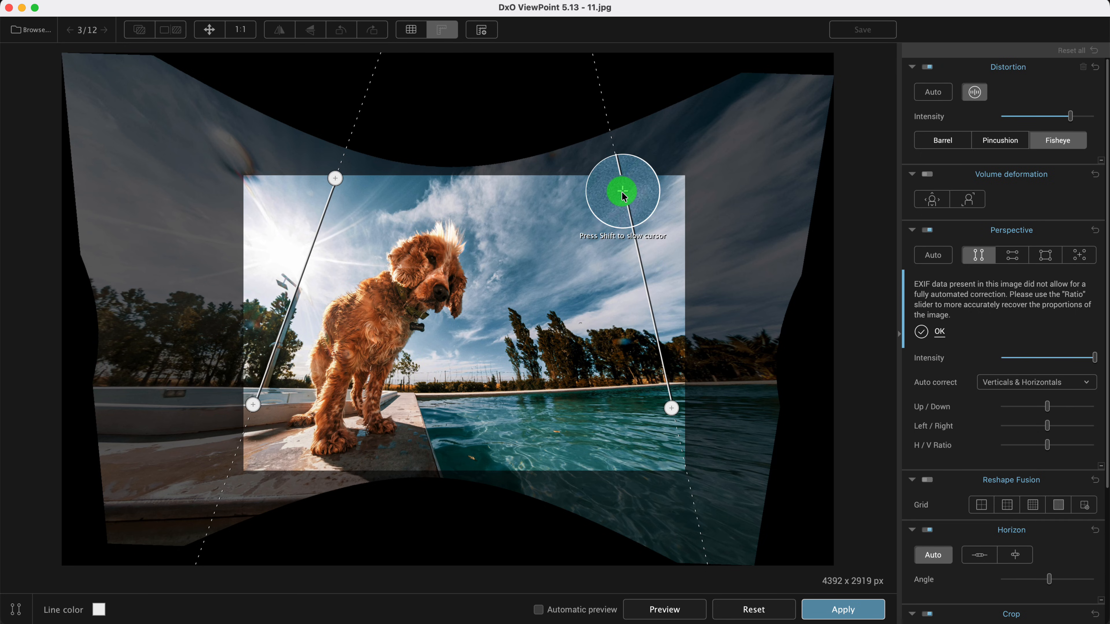
click(660, 612)
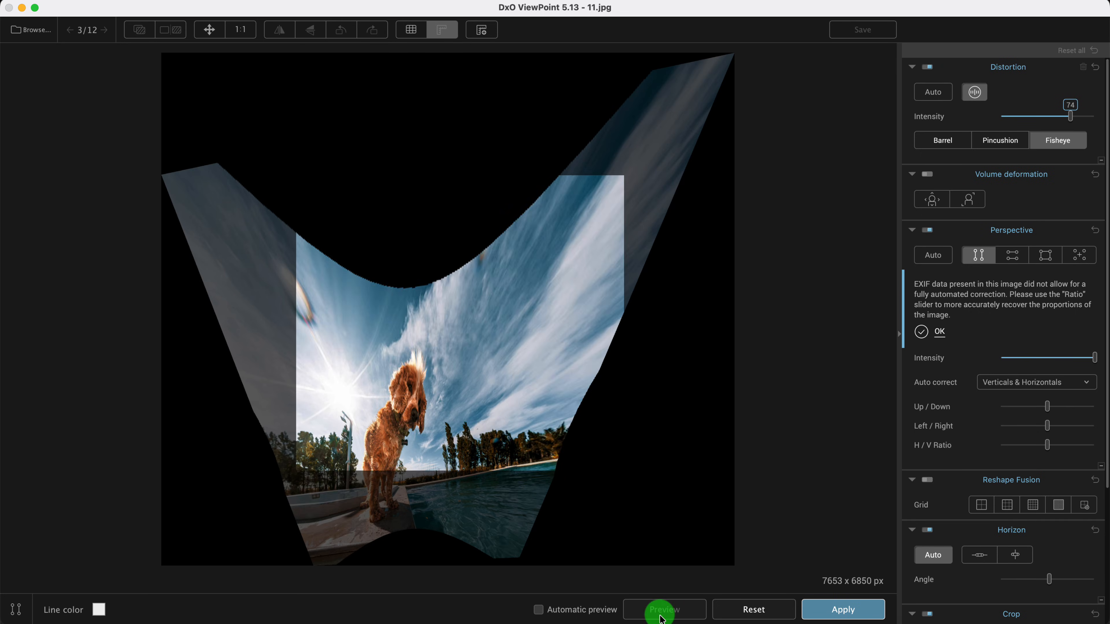
click(842, 609)
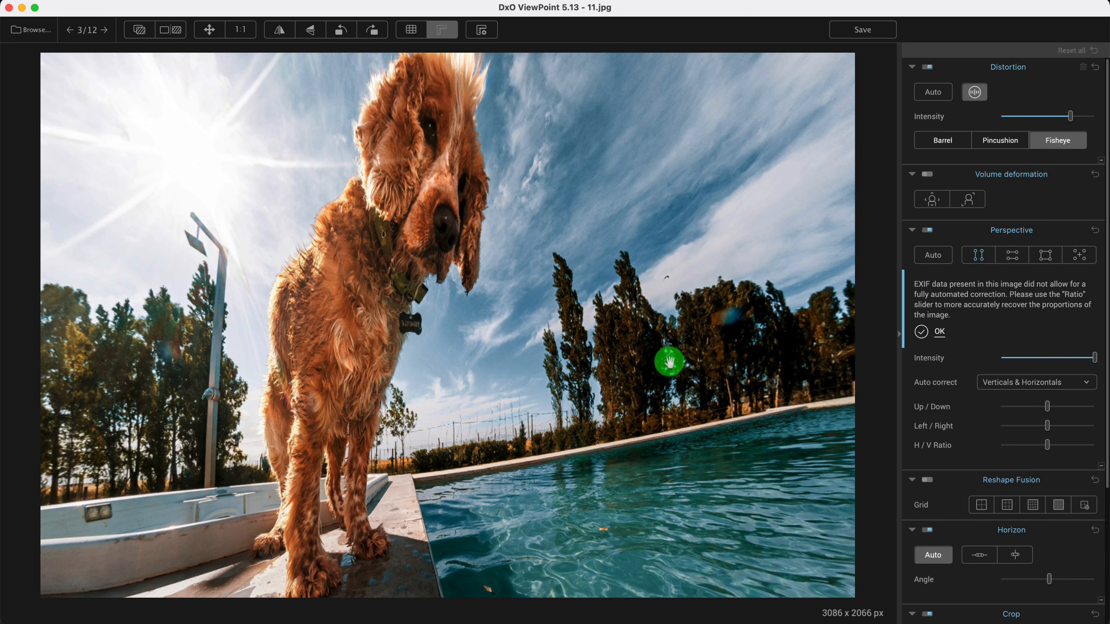
- Reset the vertical guide lines and clear the perspective correction from the photo
key(p)
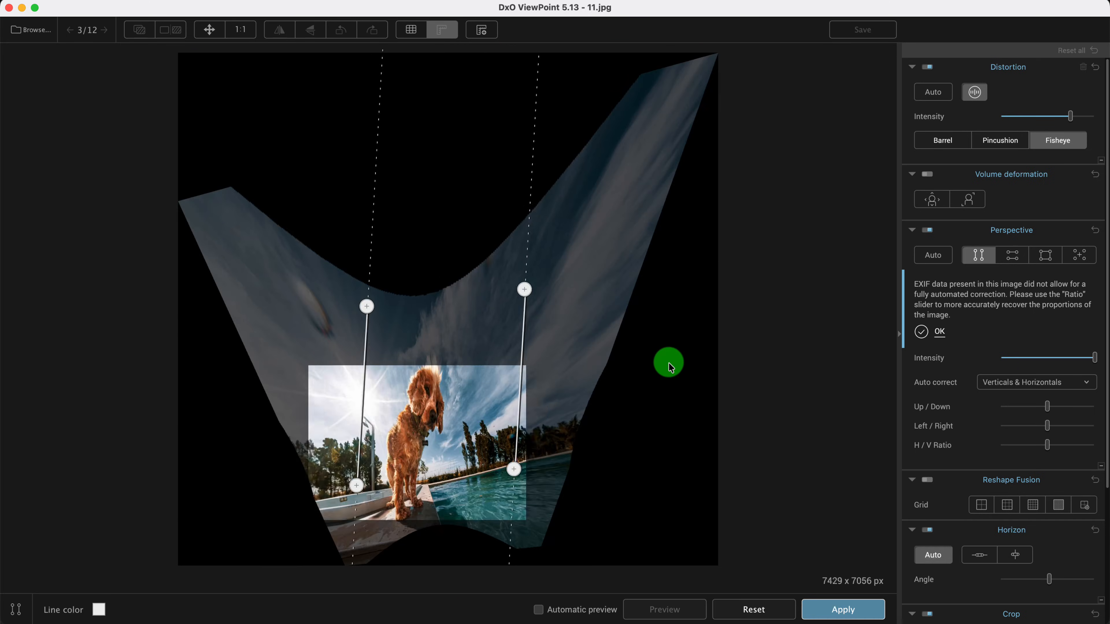
click(737, 611)
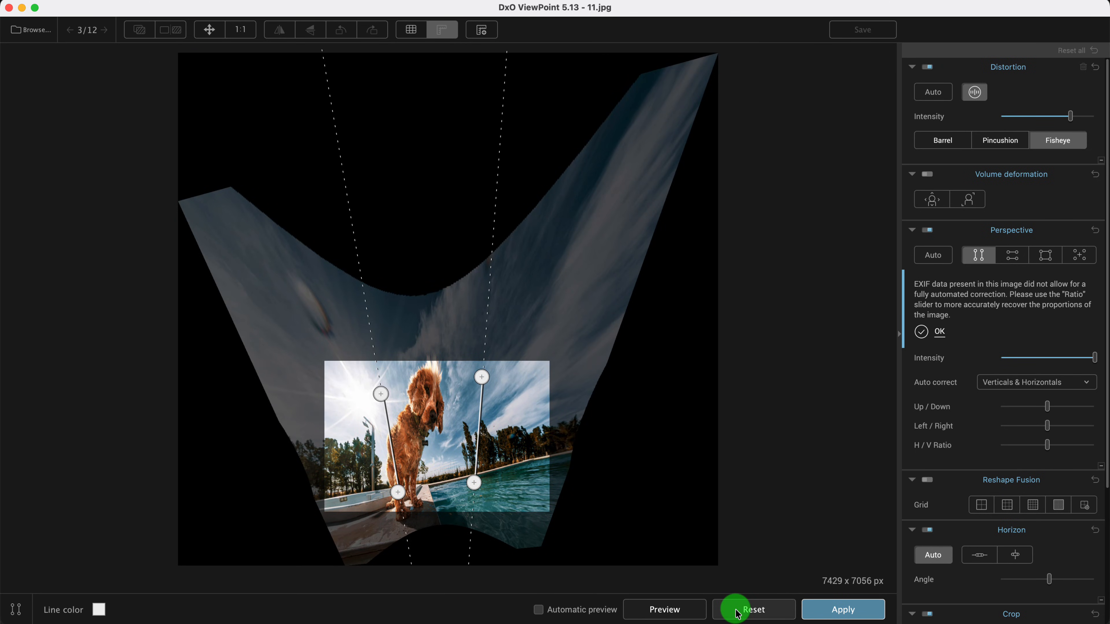
click(986, 258)
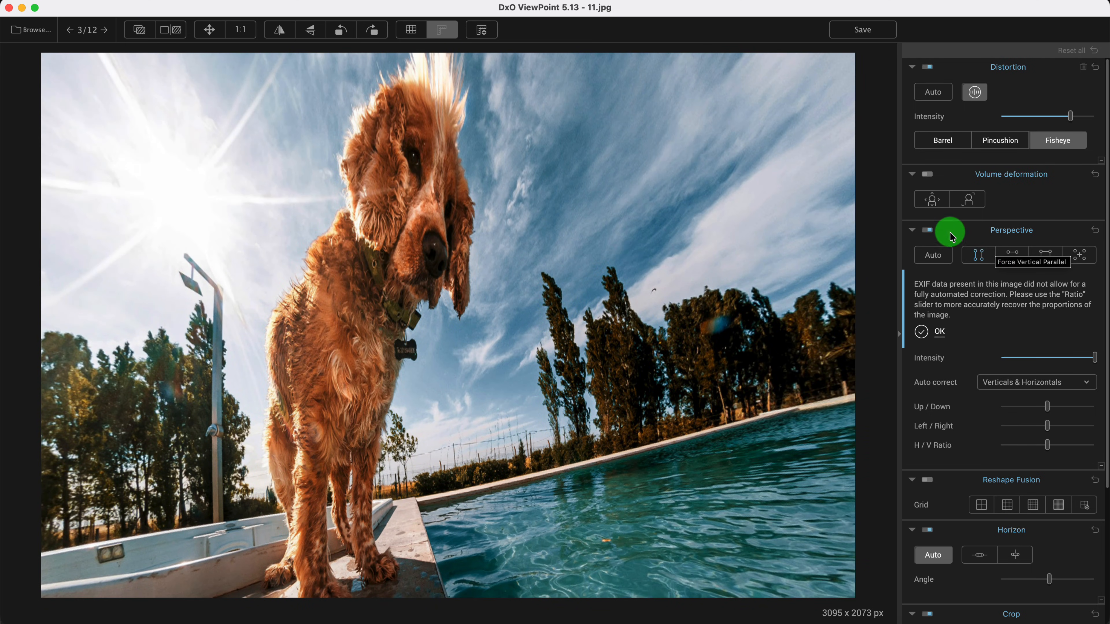
click(1094, 229)
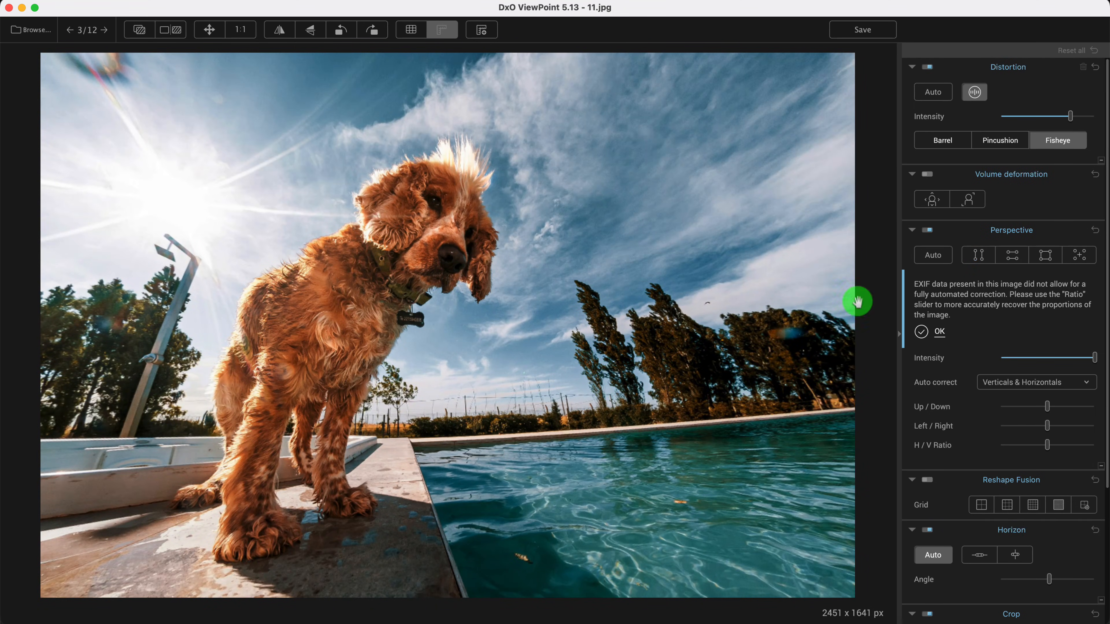
- Try a manual horizon angle and reapply the automatic horizon correction
drag(1105, 274, 1104, 344)
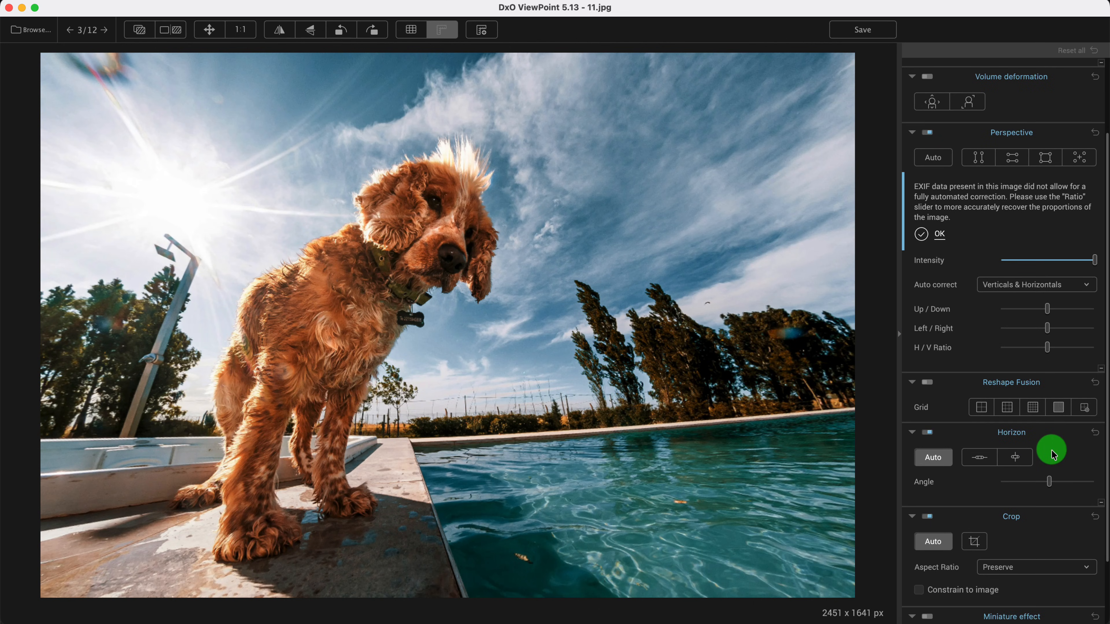
mouse_move(1042, 486)
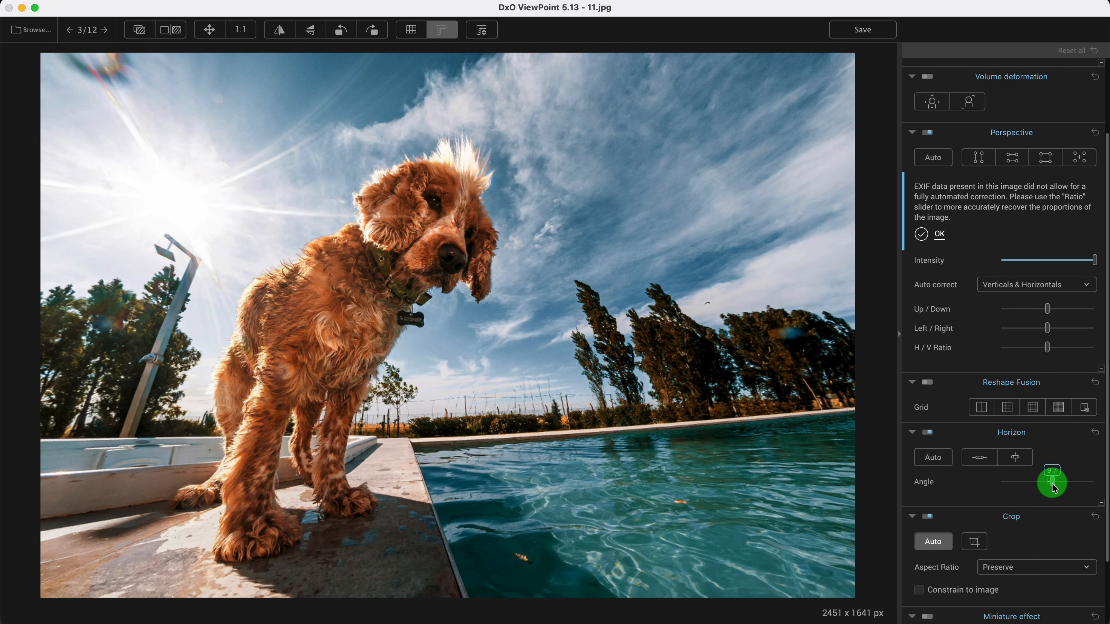
drag(1053, 487, 1049, 485)
click(949, 459)
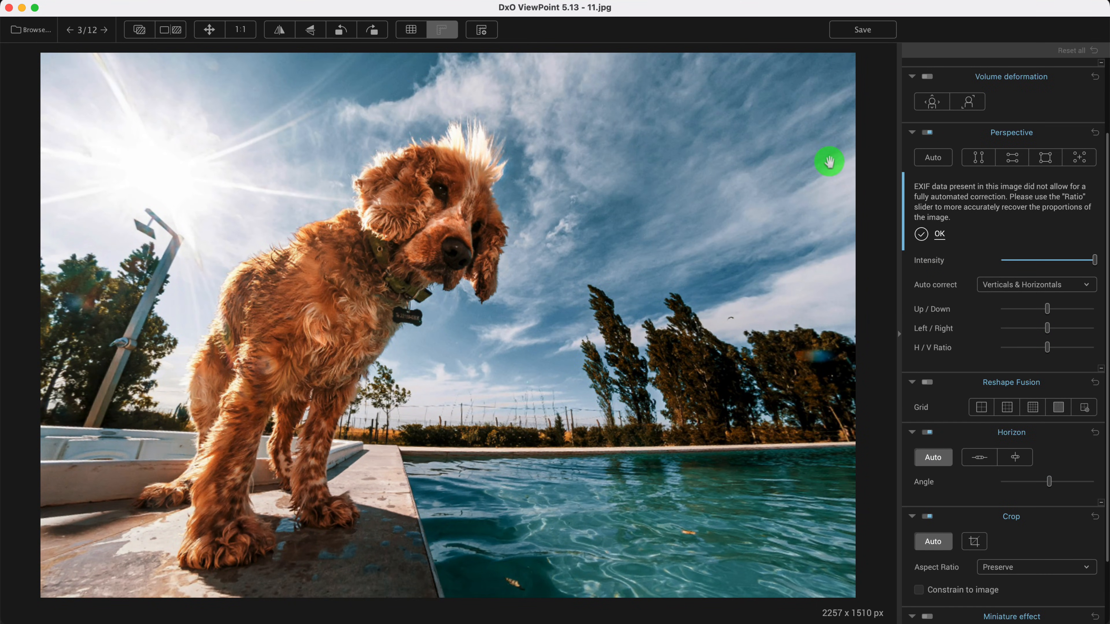
- Compare the original and corrected photo side by side, and return to the single-image view
click(164, 35)
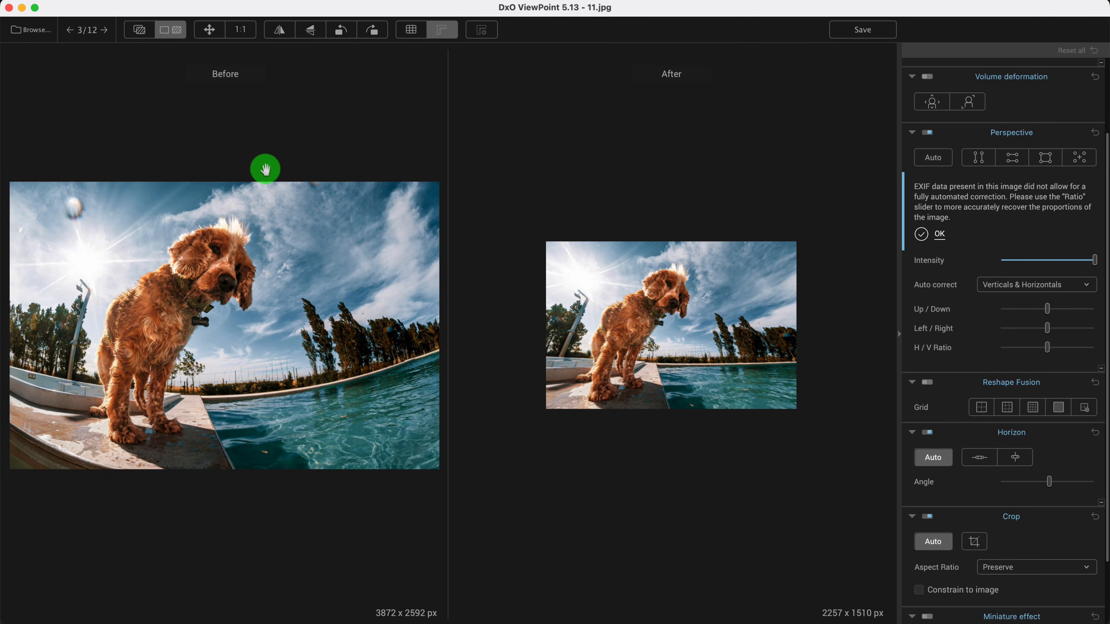
click(170, 35)
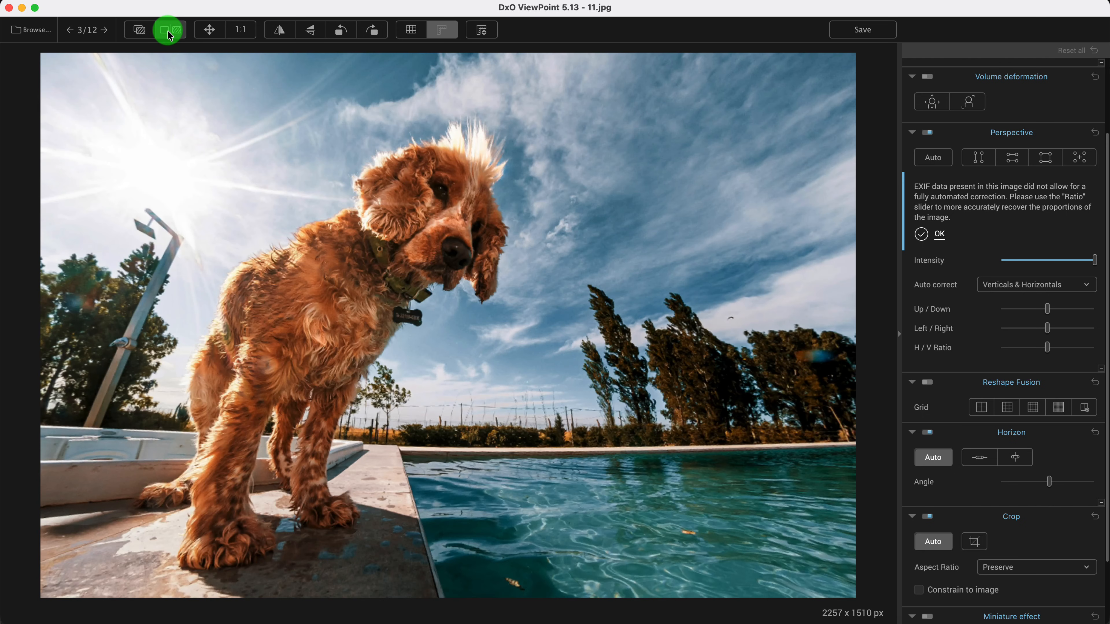
- Try the automatic distortion correction and decline opening the original image file
scroll(1106, 242, up, 5)
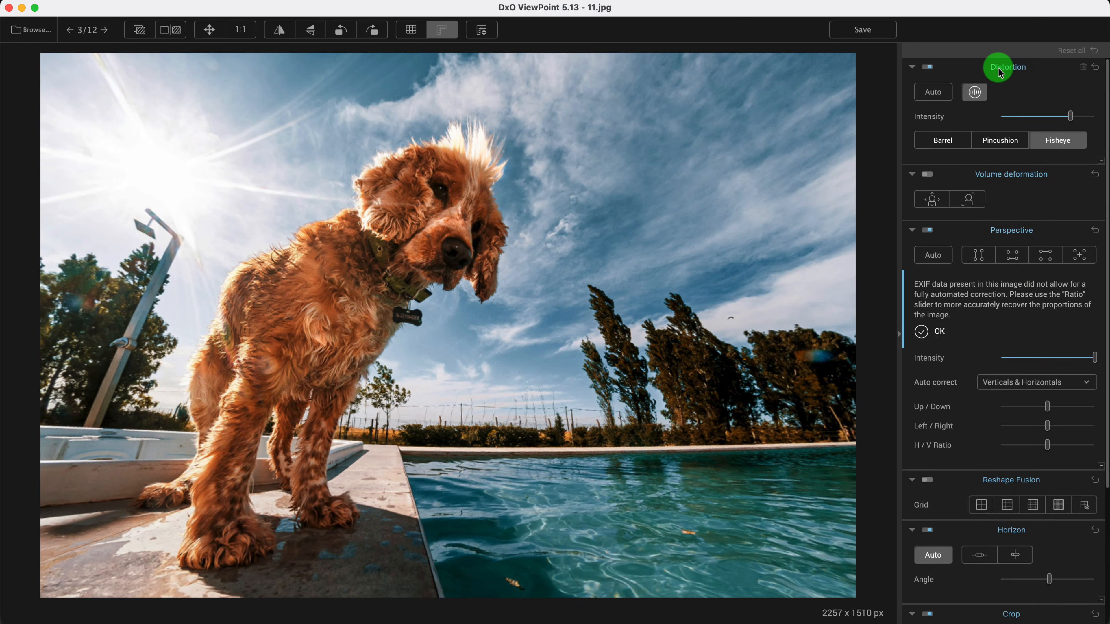
click(933, 94)
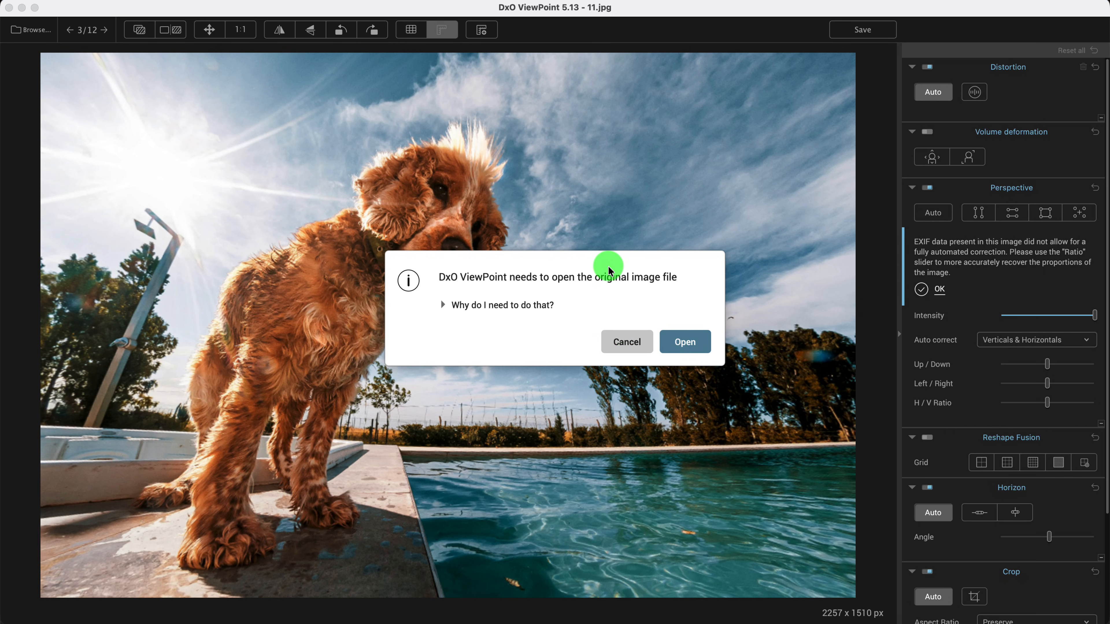
click(638, 344)
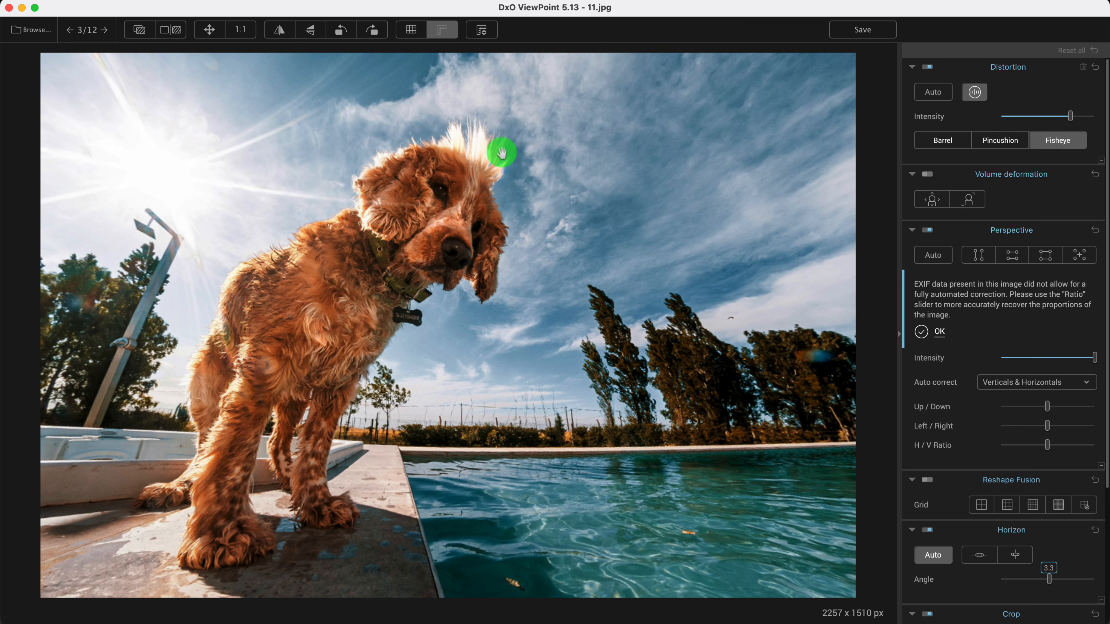
- Switch to DxO PhotoLab, enable the perspective correction on IMG_4176.CR3 and inspect the photo at 100%
click(718, 618)
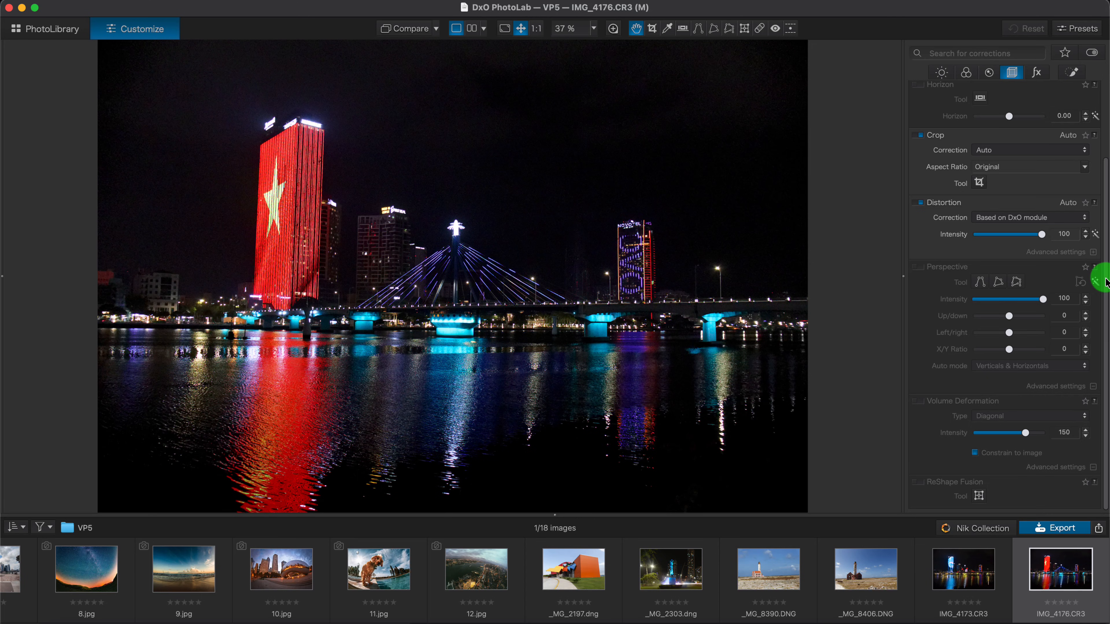
scroll(1103, 280, up, 1)
click(921, 284)
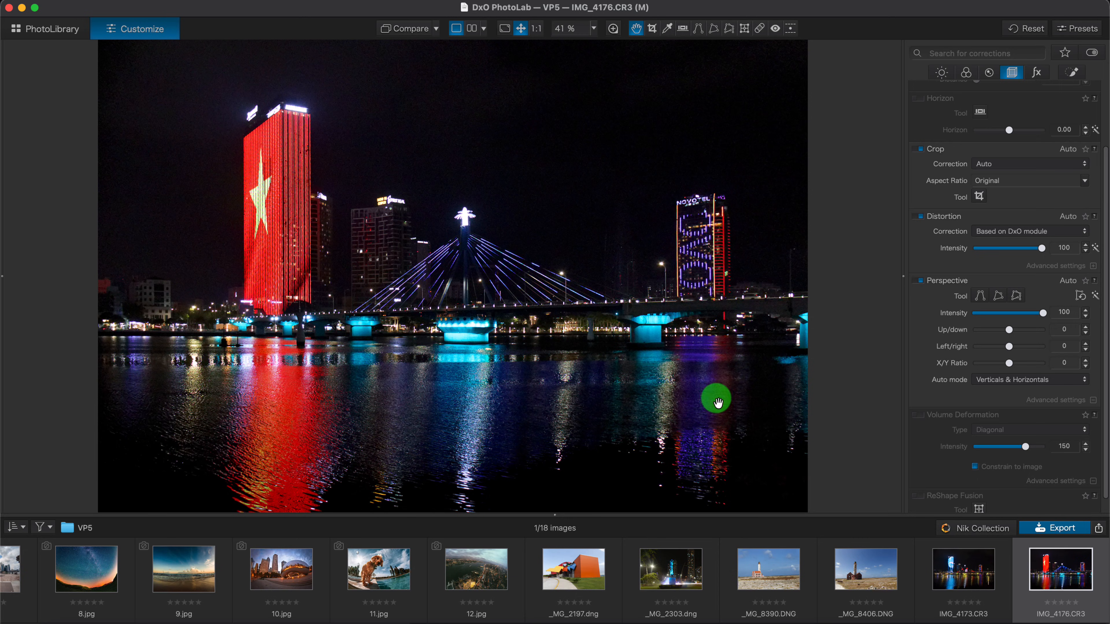
click(345, 227)
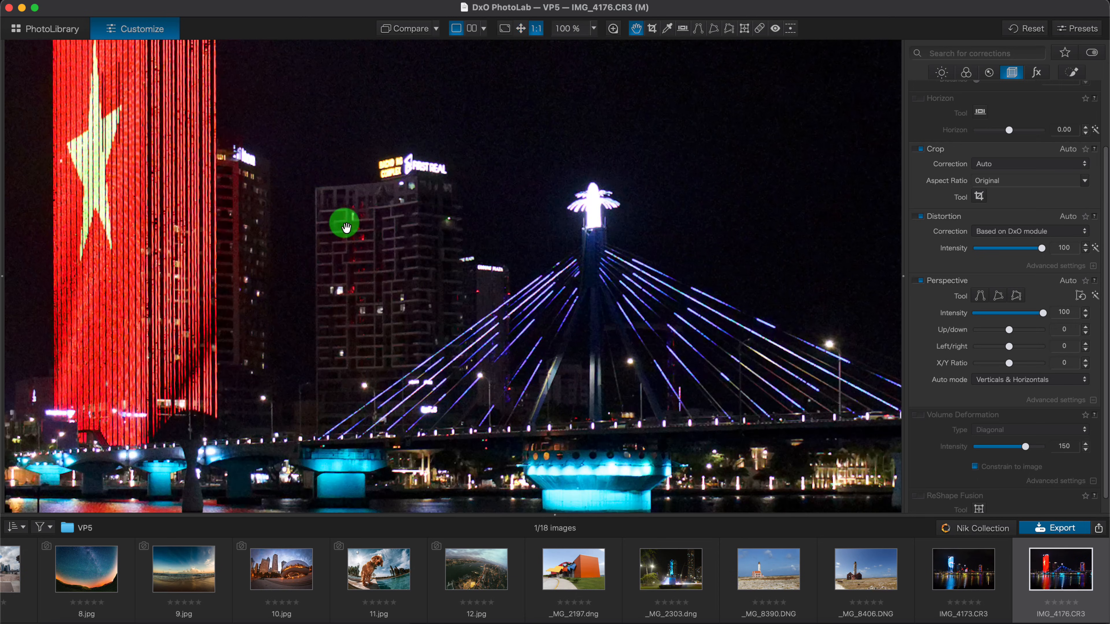
click(396, 237)
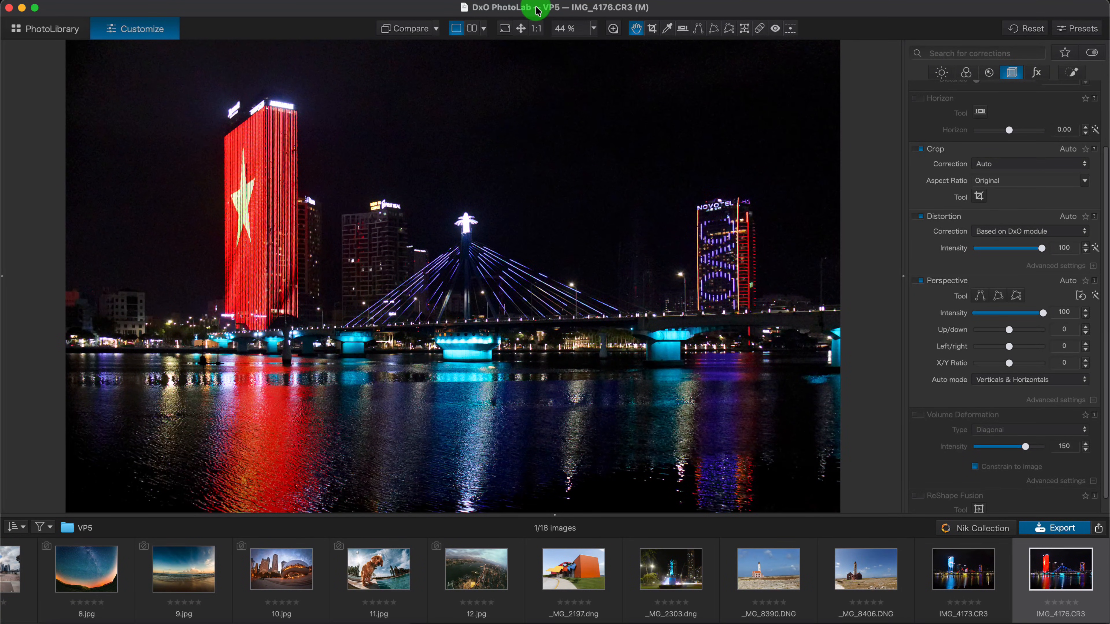
- Open the lighthouse photo _MG_8406.DNG and enable its automatic horizon correction
click(866, 582)
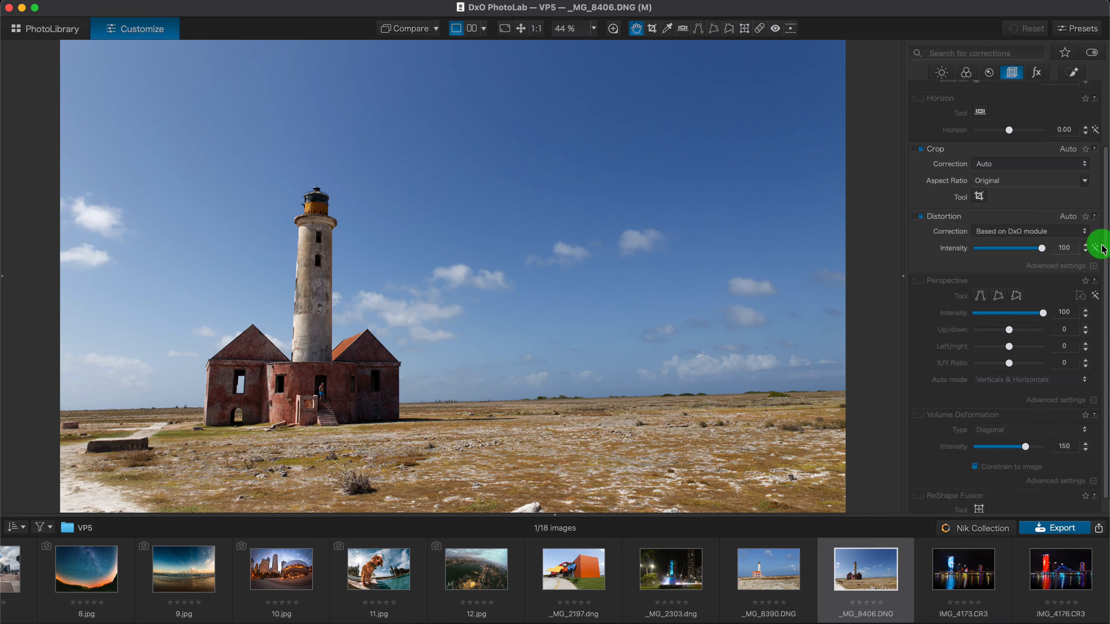
scroll(1102, 198, down, 1)
scroll(1102, 223, up, 4)
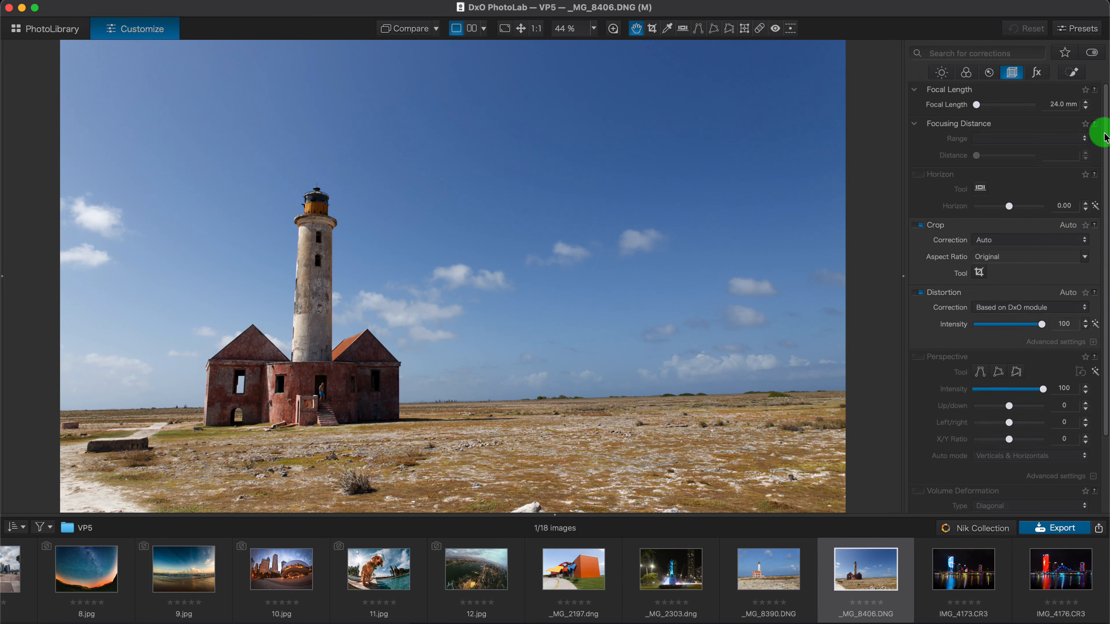
click(919, 177)
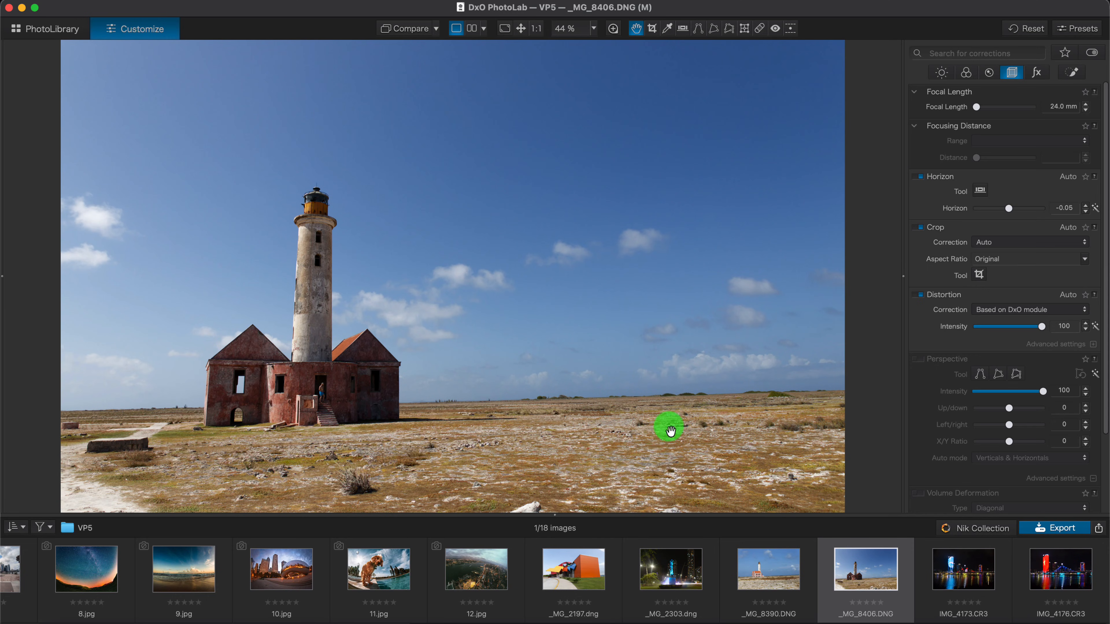
- Level the photo with the Horizon tool by aligning the guide line's two ends with the visible horizon, and apply the correction
click(981, 191)
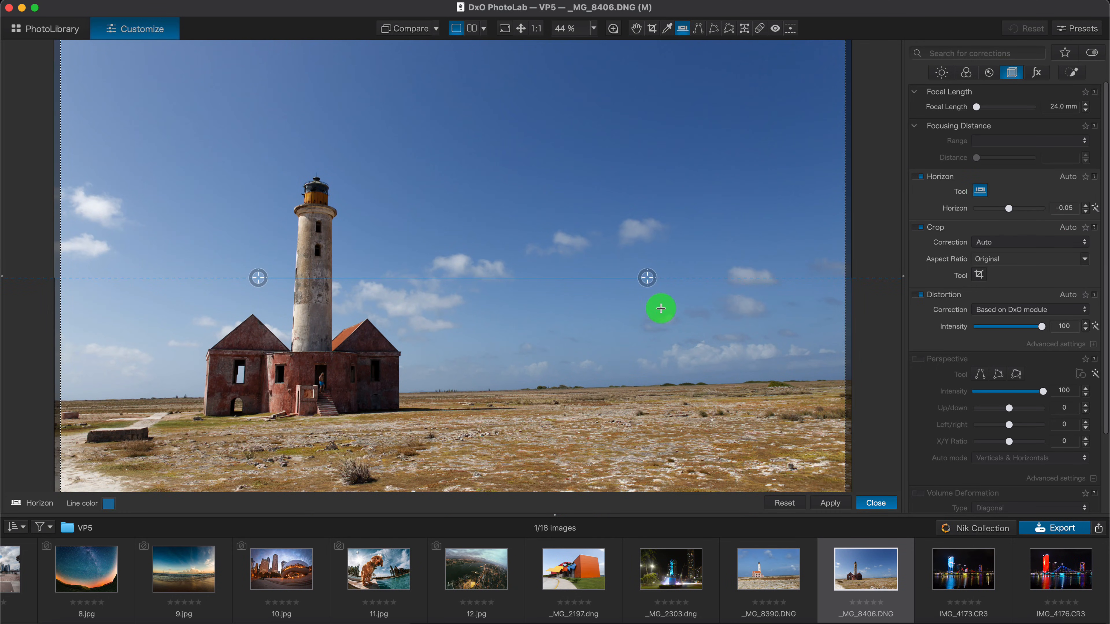
drag(650, 279, 806, 375)
drag(258, 278, 88, 401)
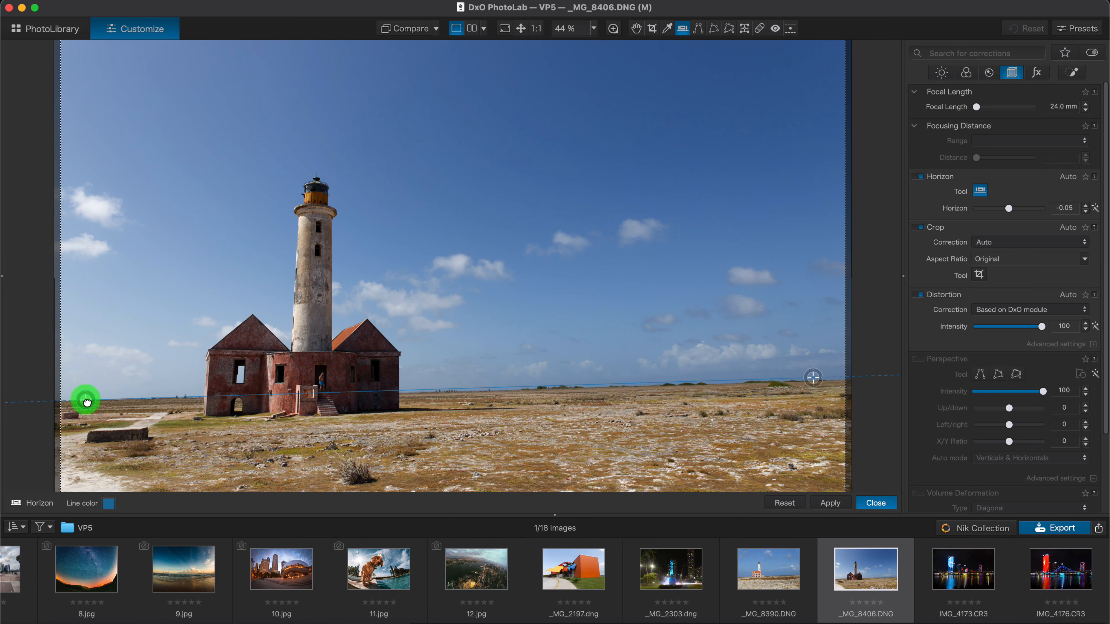
drag(813, 377, 812, 380)
click(830, 503)
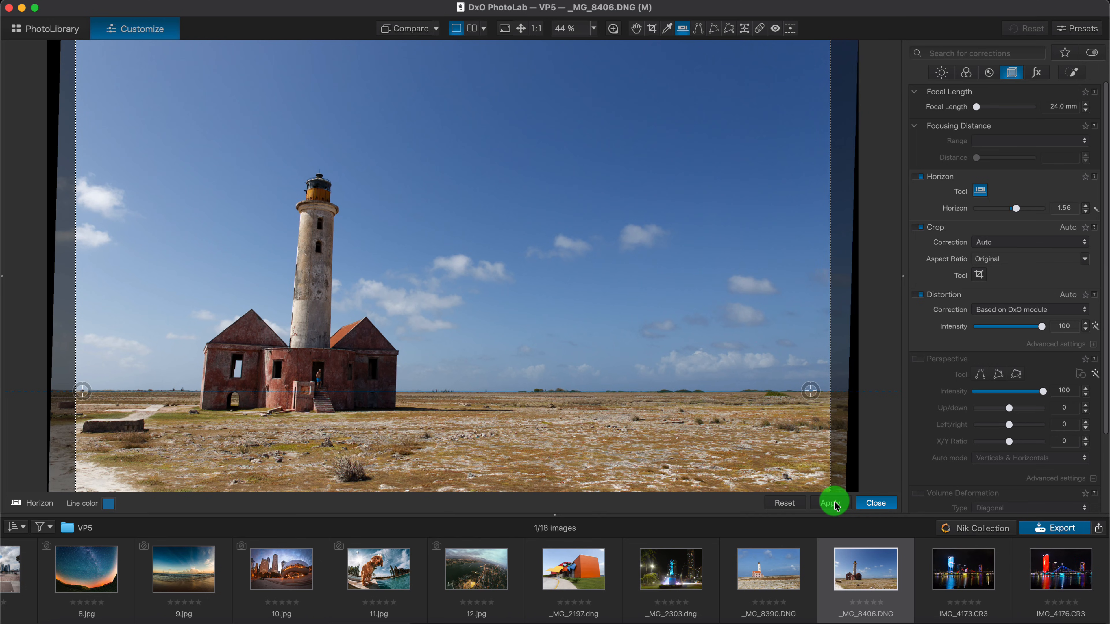
click(894, 508)
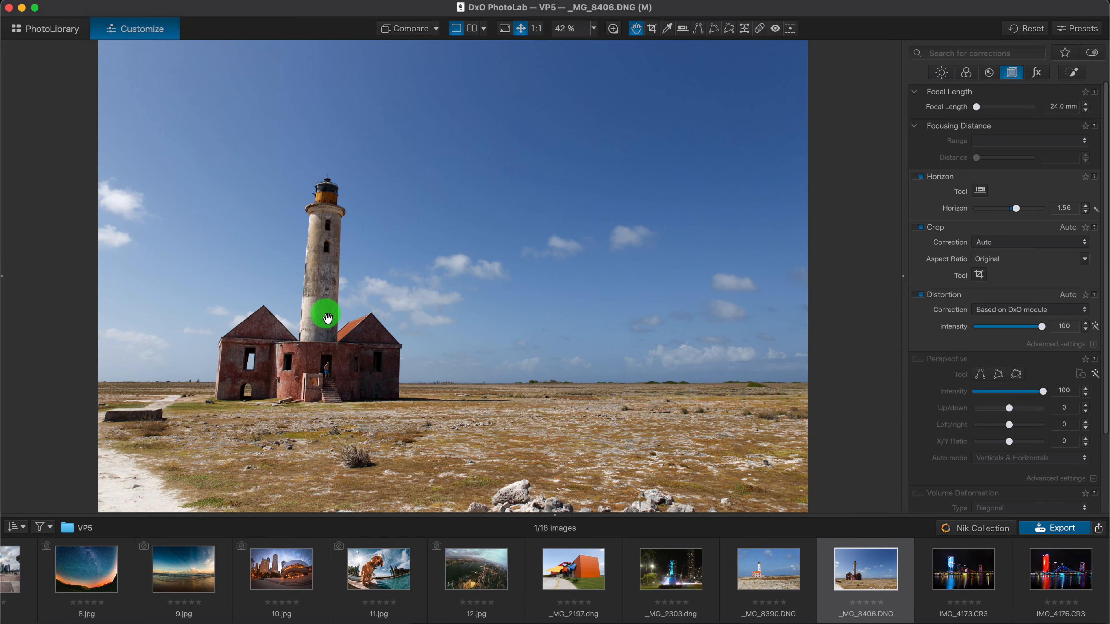
- Enable the perspective correction and set Left/right to -55, X/Y Ratio to -17 and Intensity to 80
click(921, 360)
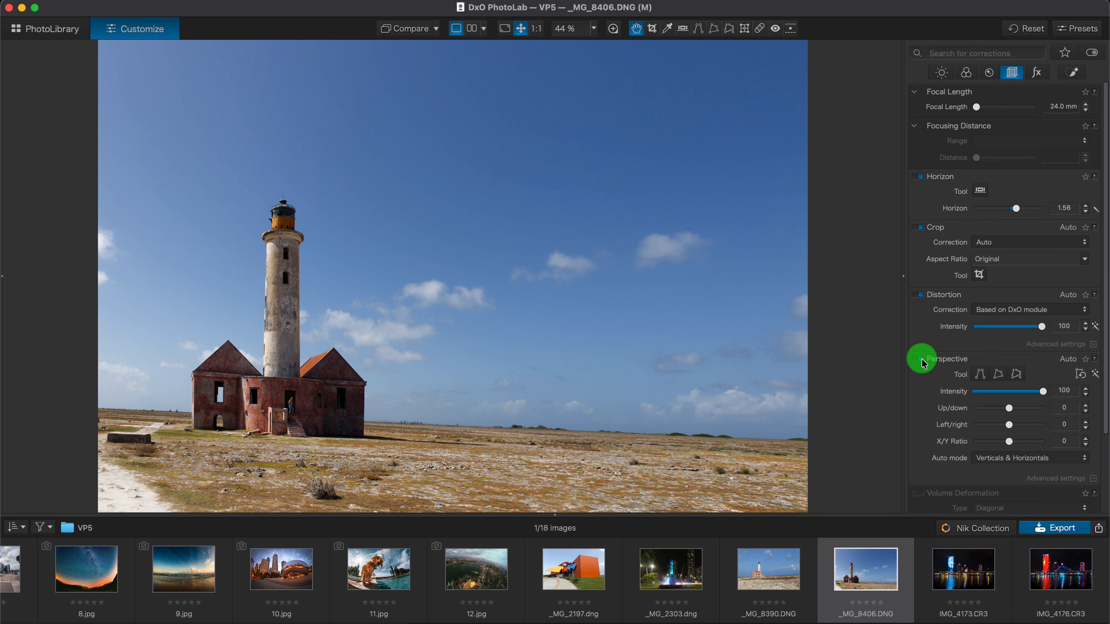
drag(1047, 395, 959, 398)
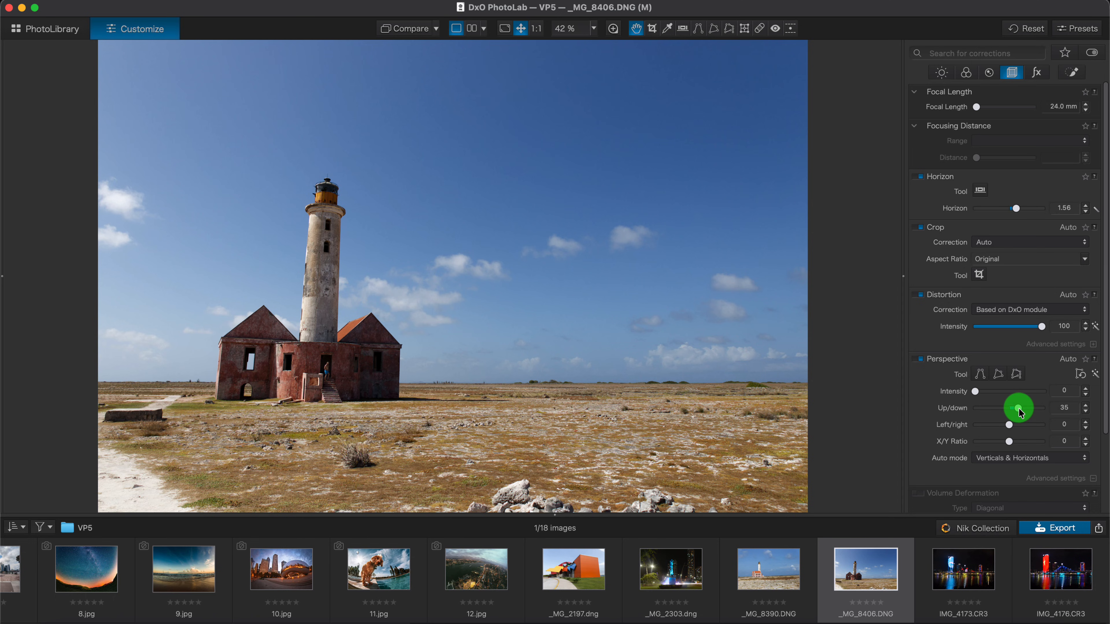
drag(1018, 410, 995, 425)
double_click(995, 390)
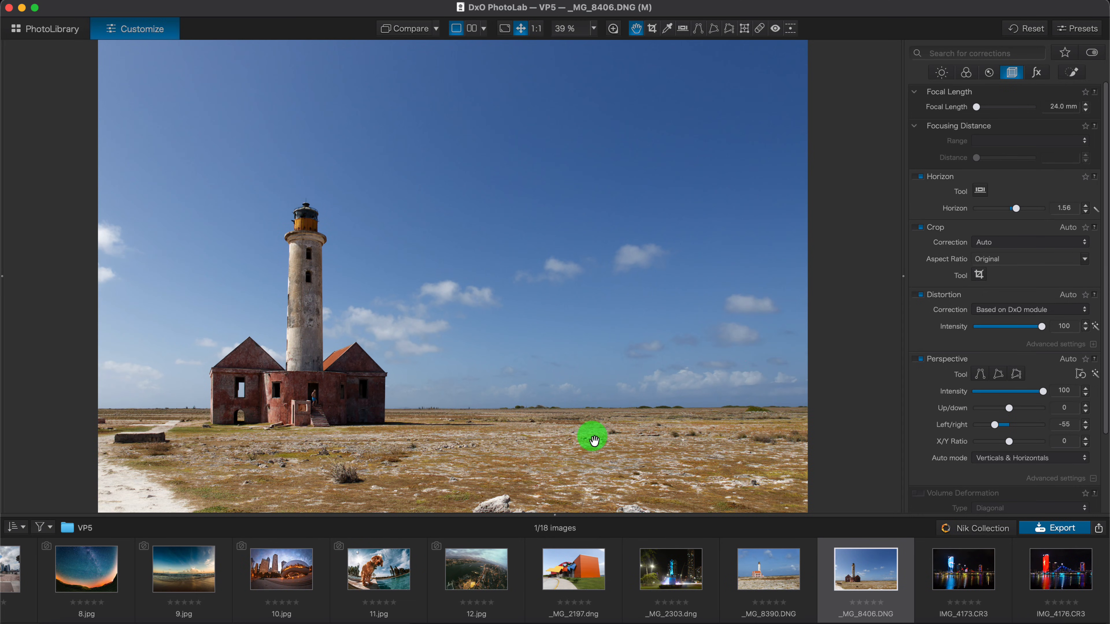
drag(1010, 445, 1004, 443)
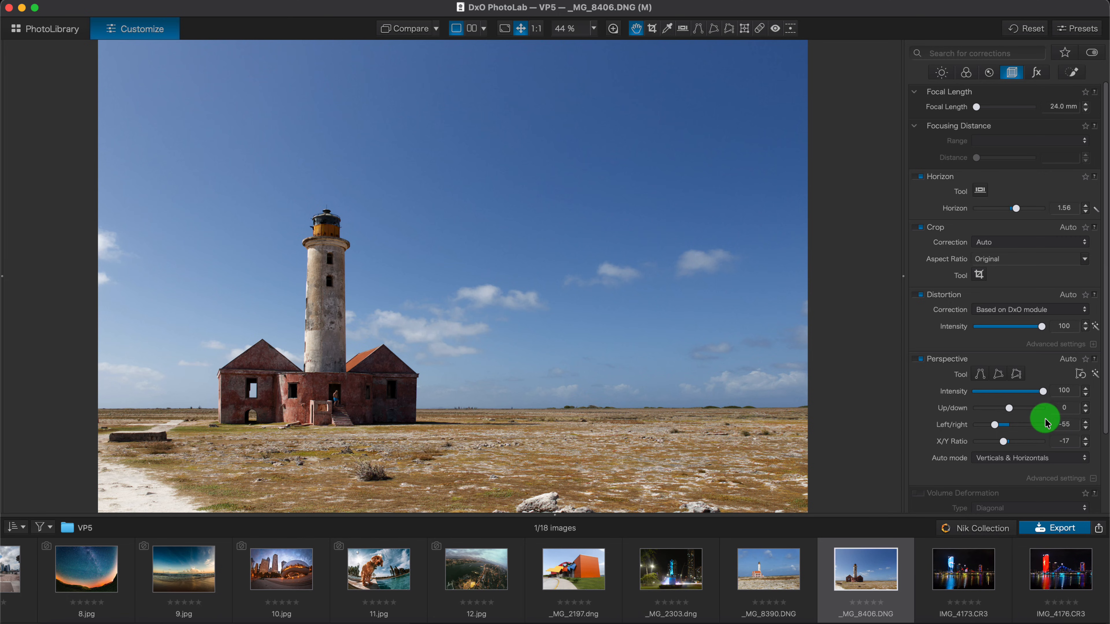
mouse_move(1042, 396)
mouse_down()
mouse_move(1004, 398)
mouse_move(1042, 402)
mouse_move(1030, 398)
mouse_up()
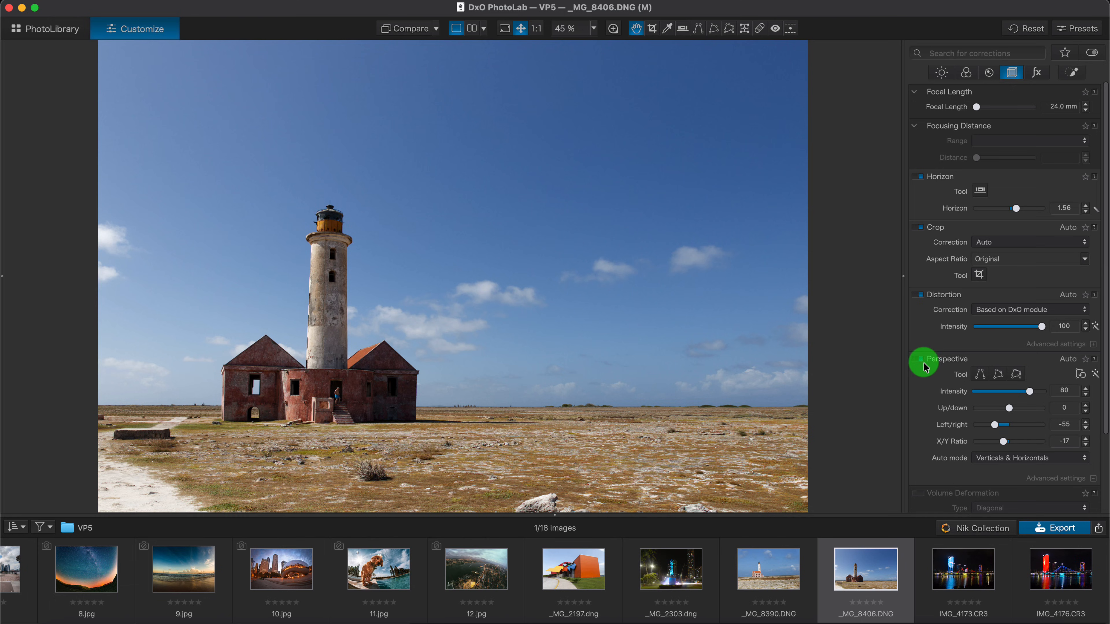
- Disable the perspective correction and start the ReShape Fusion tool on the lighthouse photo
click(920, 359)
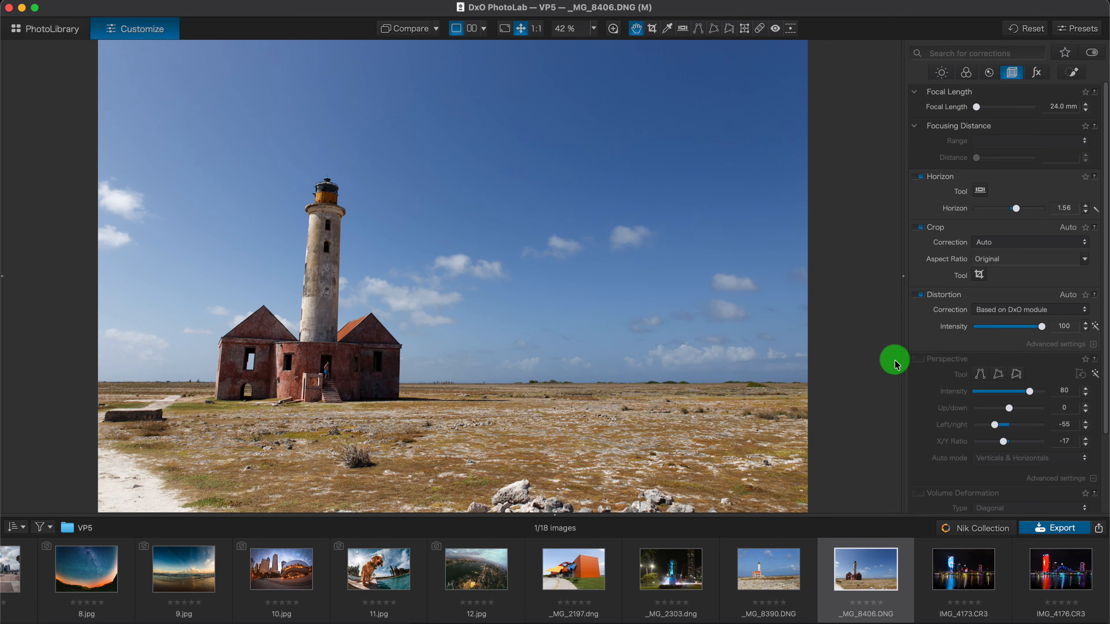
drag(1105, 304, 1104, 377)
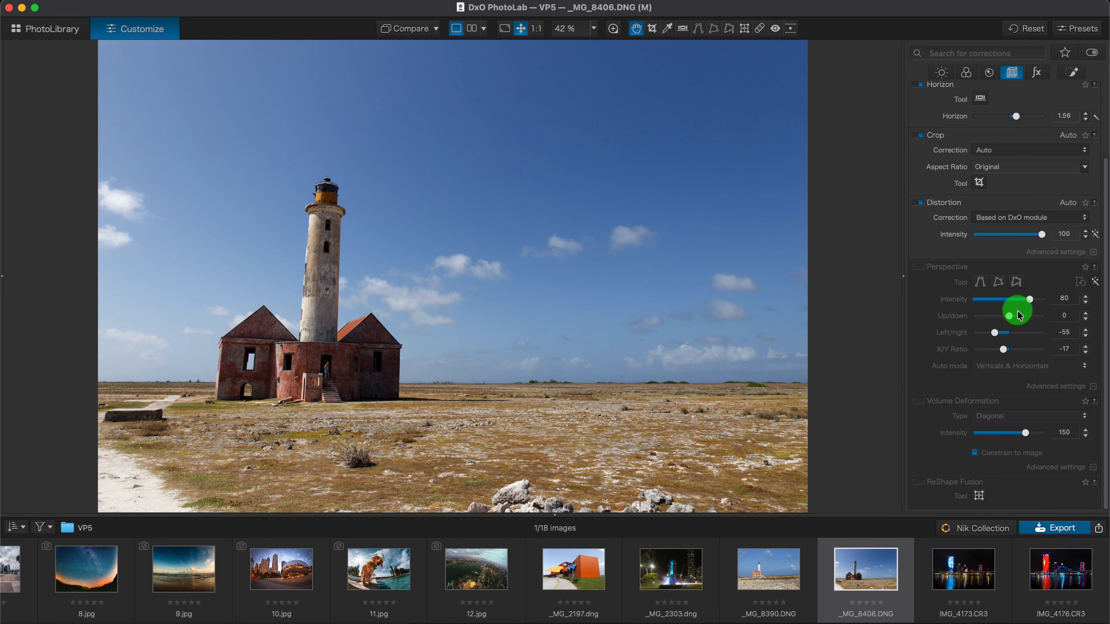
click(921, 483)
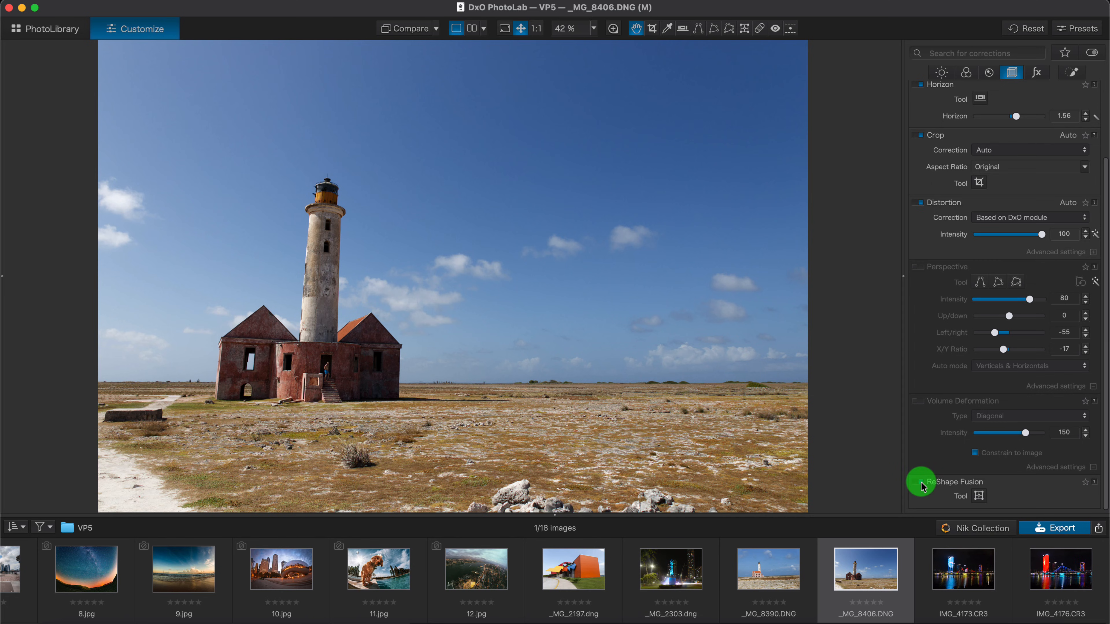
click(979, 495)
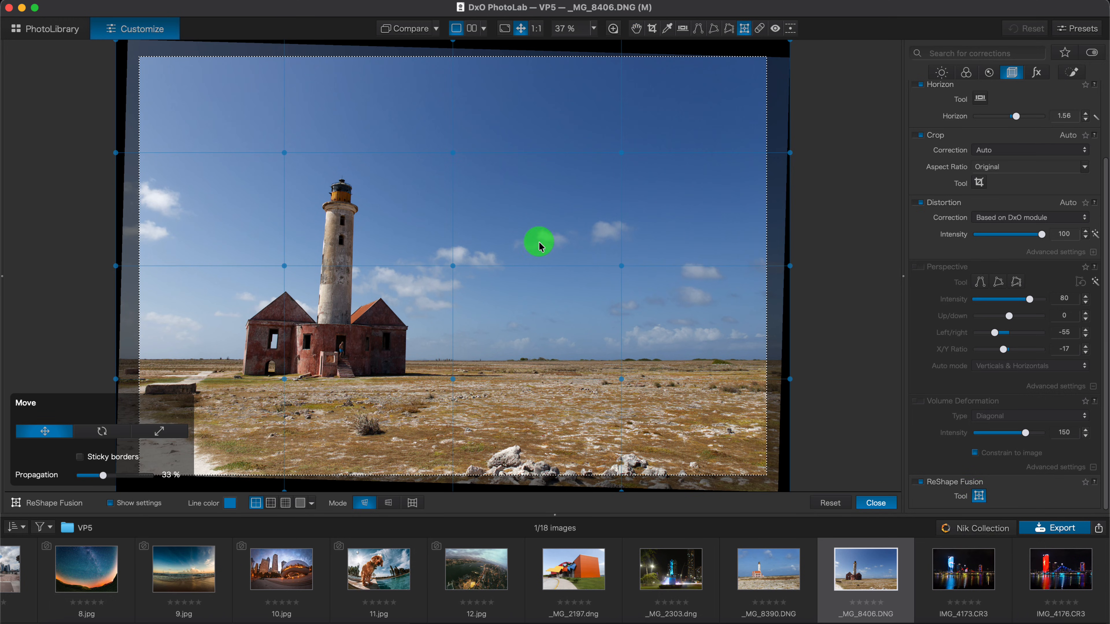
- On the densest preset grid, try moving the point at the lighthouse top leftward with propagation at 0% and 50%, and reset the grid
click(286, 504)
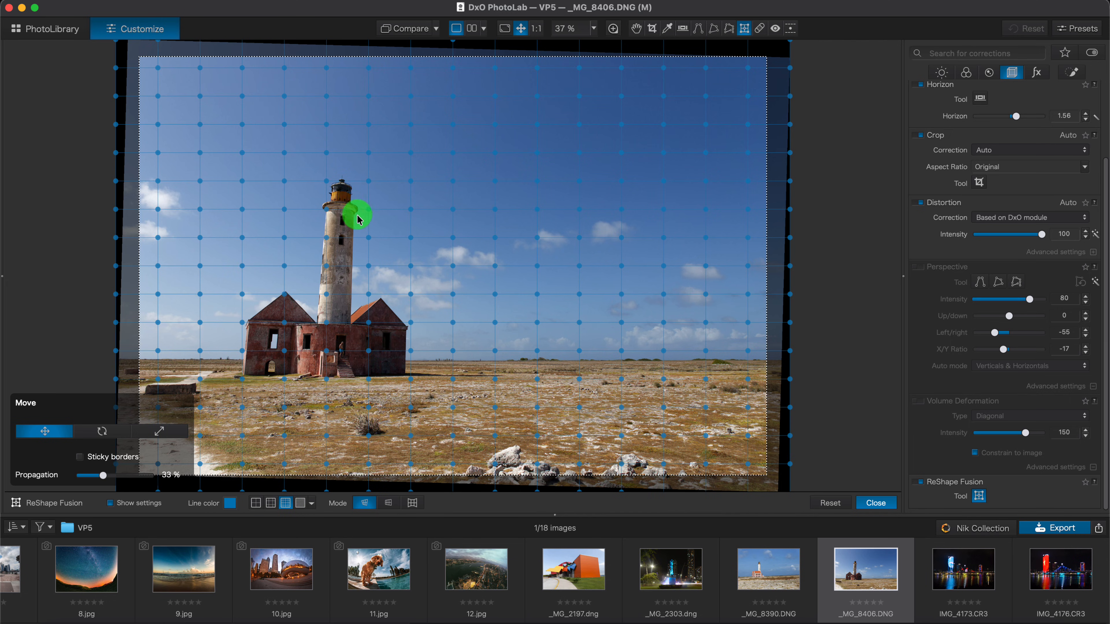
mouse_move(326, 185)
mouse_down()
mouse_move(302, 168)
mouse_move(297, 188)
mouse_up()
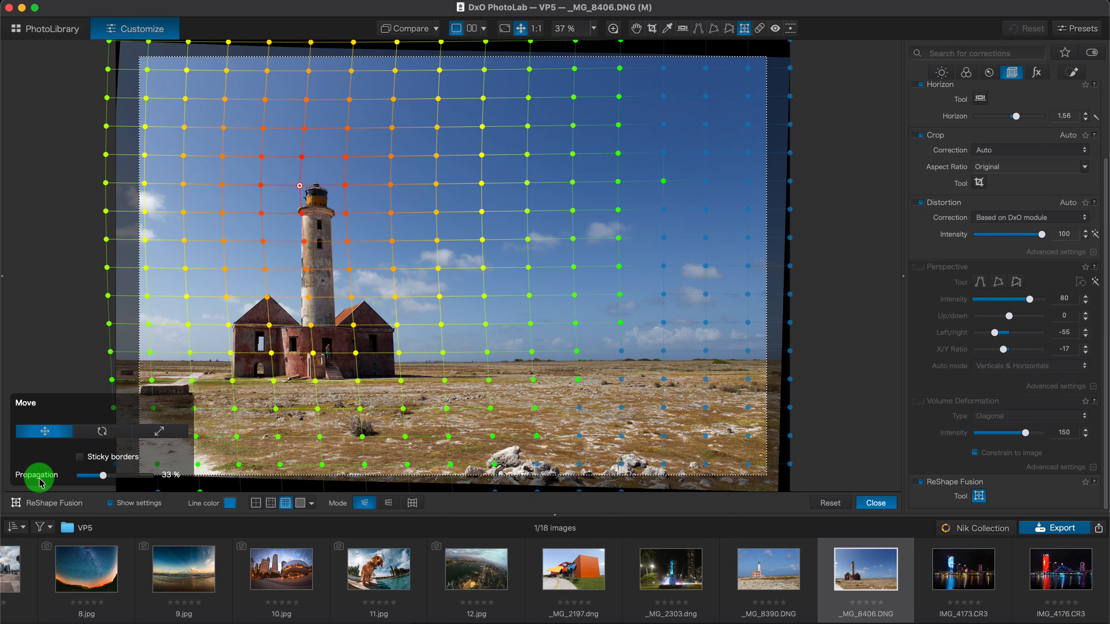
drag(104, 479, 76, 480)
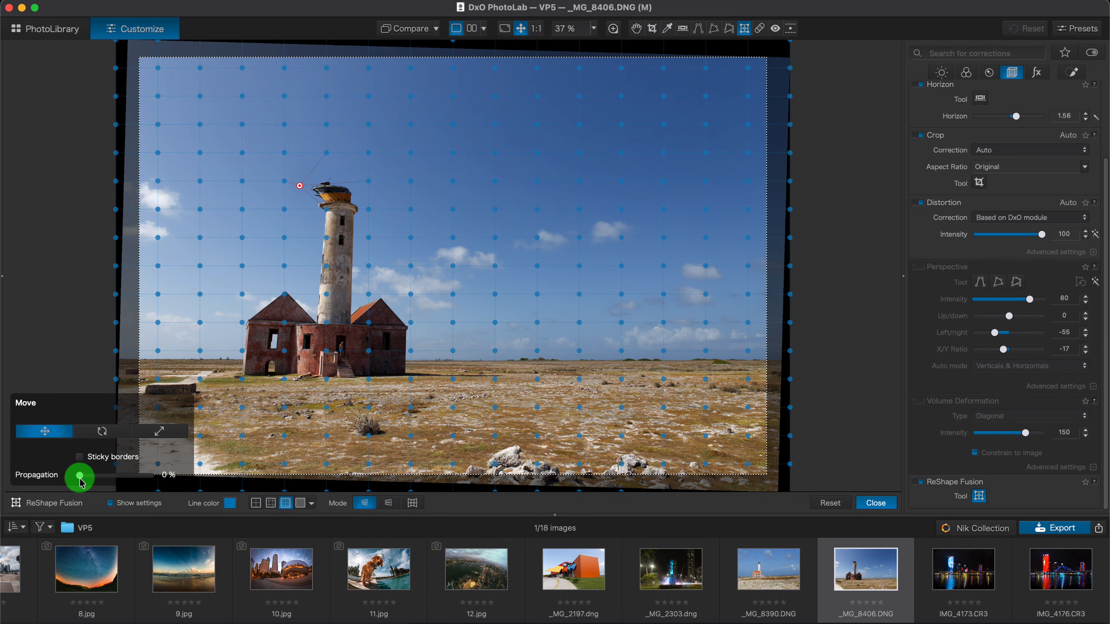
click(300, 188)
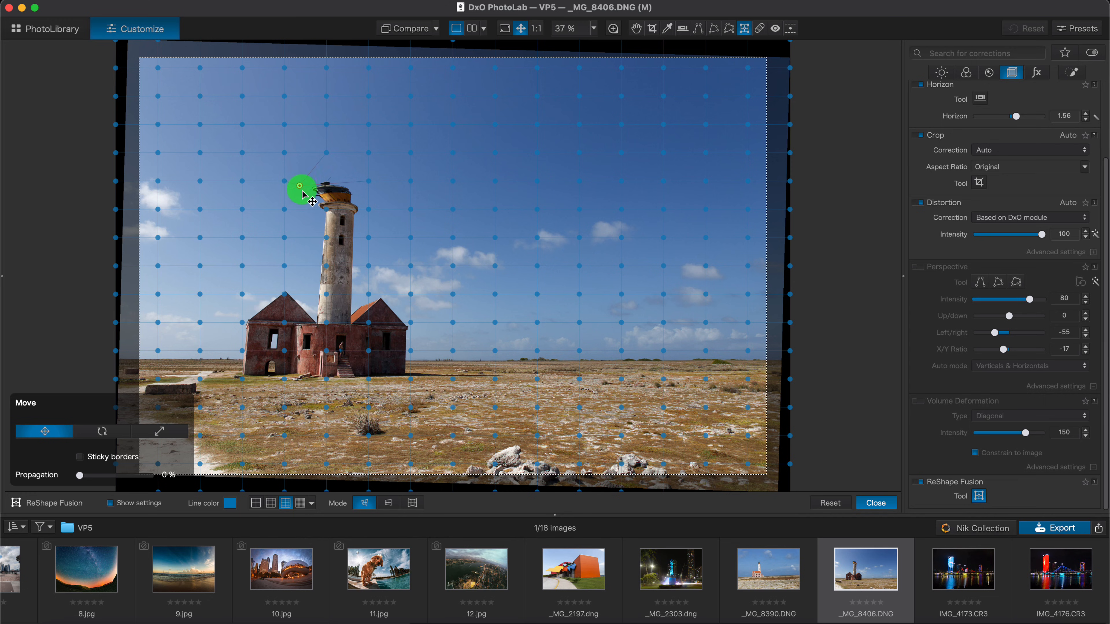
drag(80, 476, 116, 484)
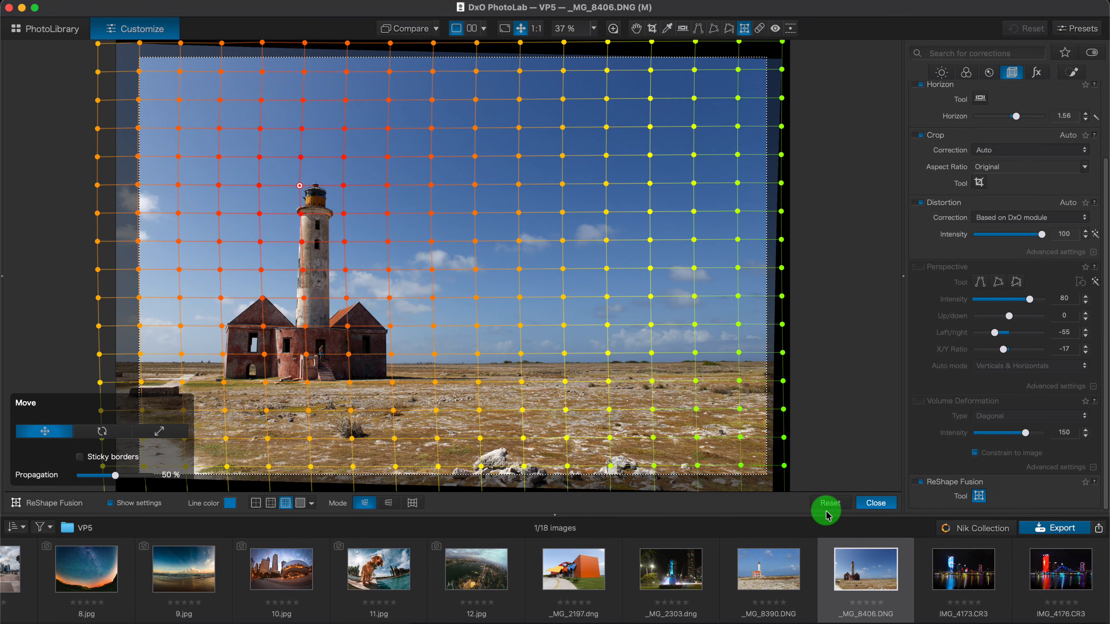
click(841, 507)
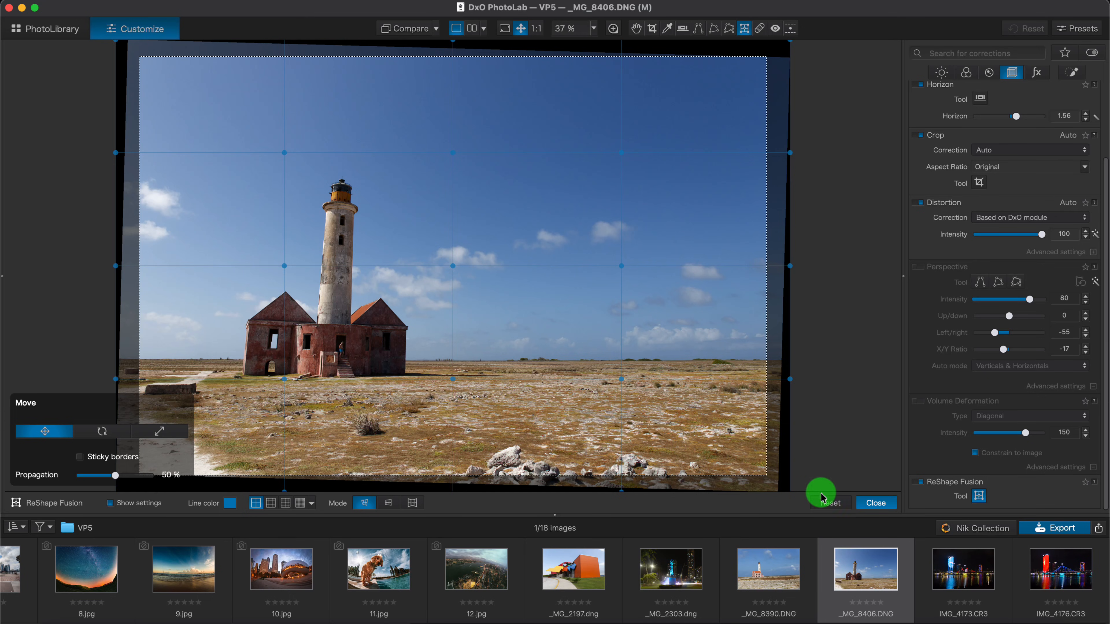
- On the densest preset grid, select the control points around the upper lighthouse tower and rotate them slightly counterclockwise
click(286, 504)
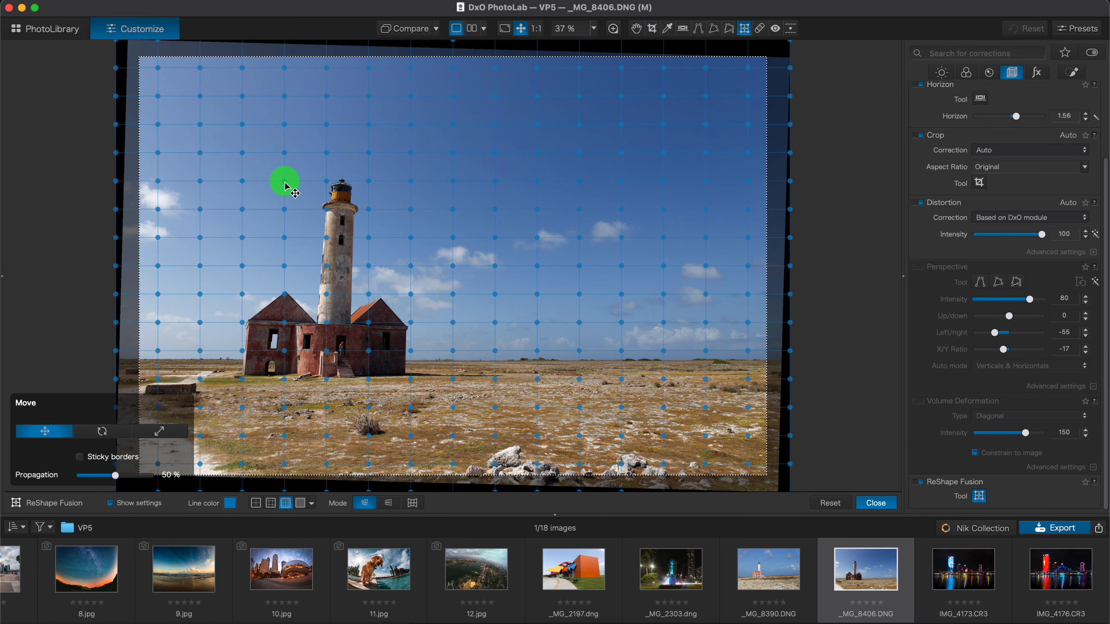
drag(270, 143, 390, 276)
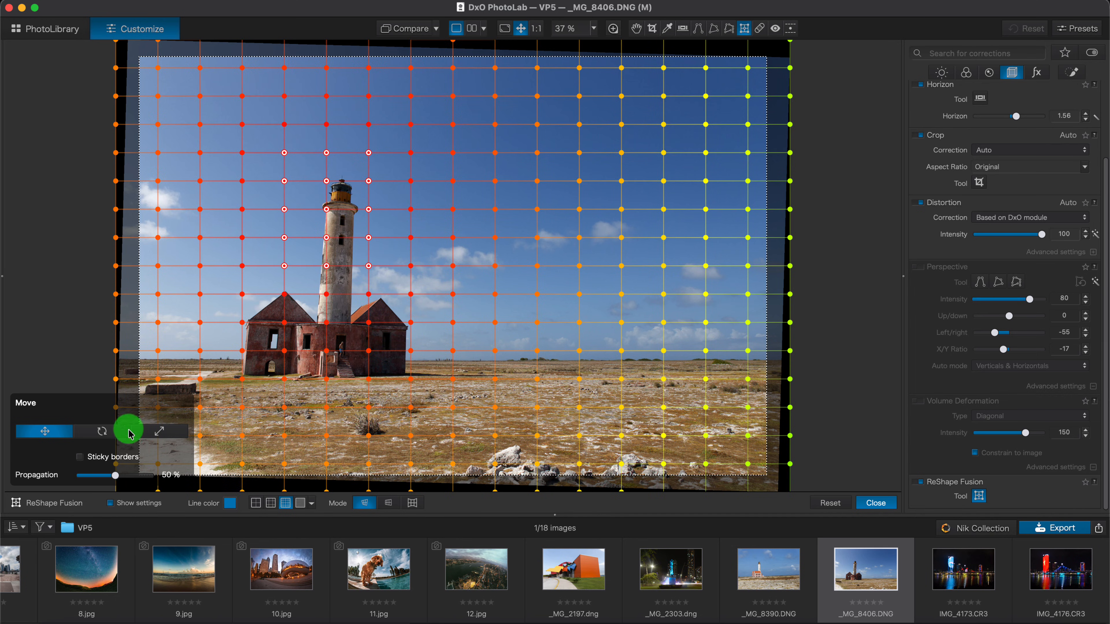
click(104, 432)
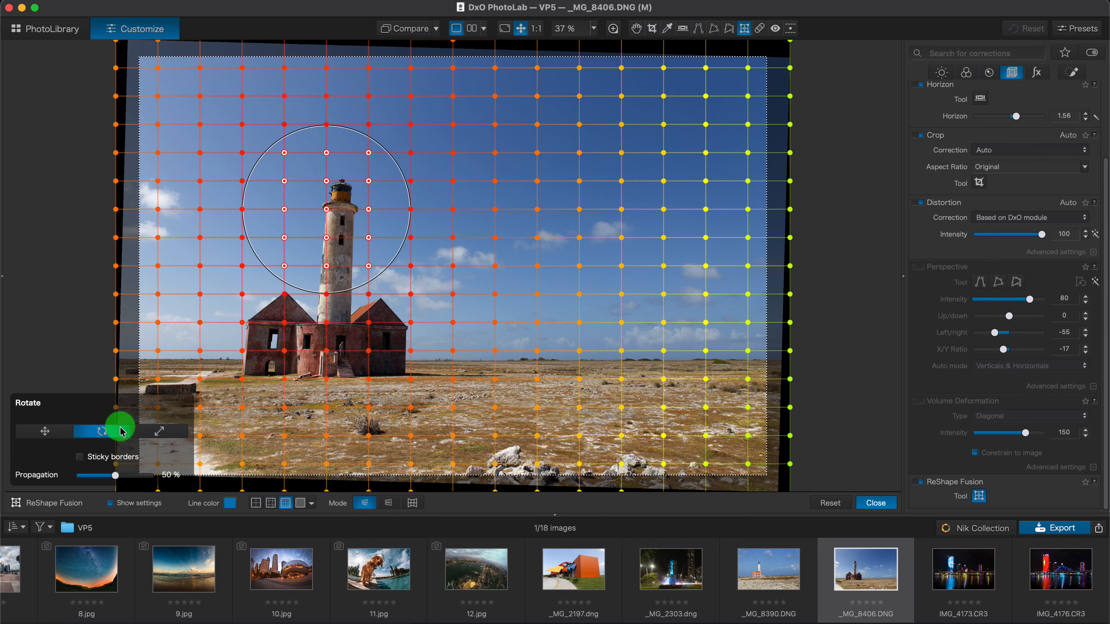
drag(400, 253, 404, 248)
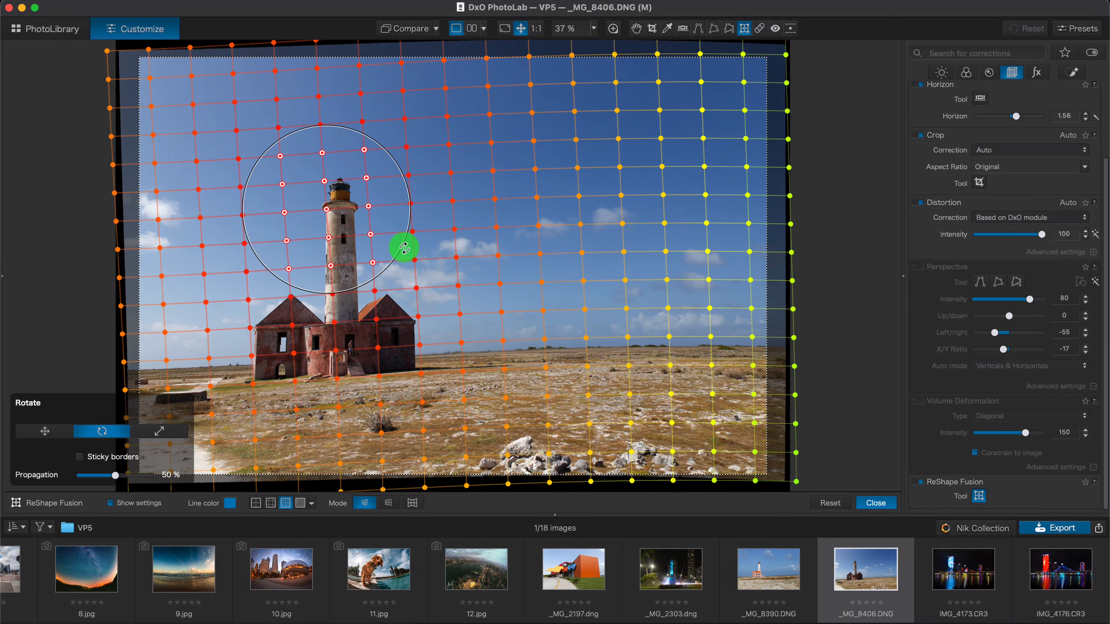
- Reduce the rotation's propagation to 17%, check the tower and horizon at 100%, and reset the ReShape Fusion grid
drag(115, 475, 92, 478)
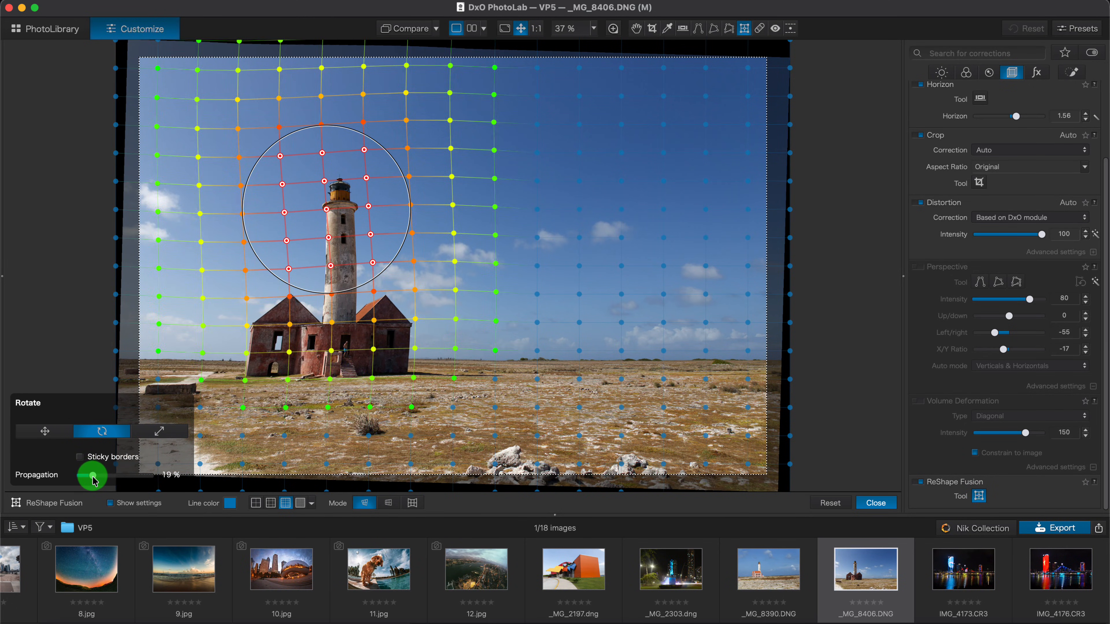
click(459, 360)
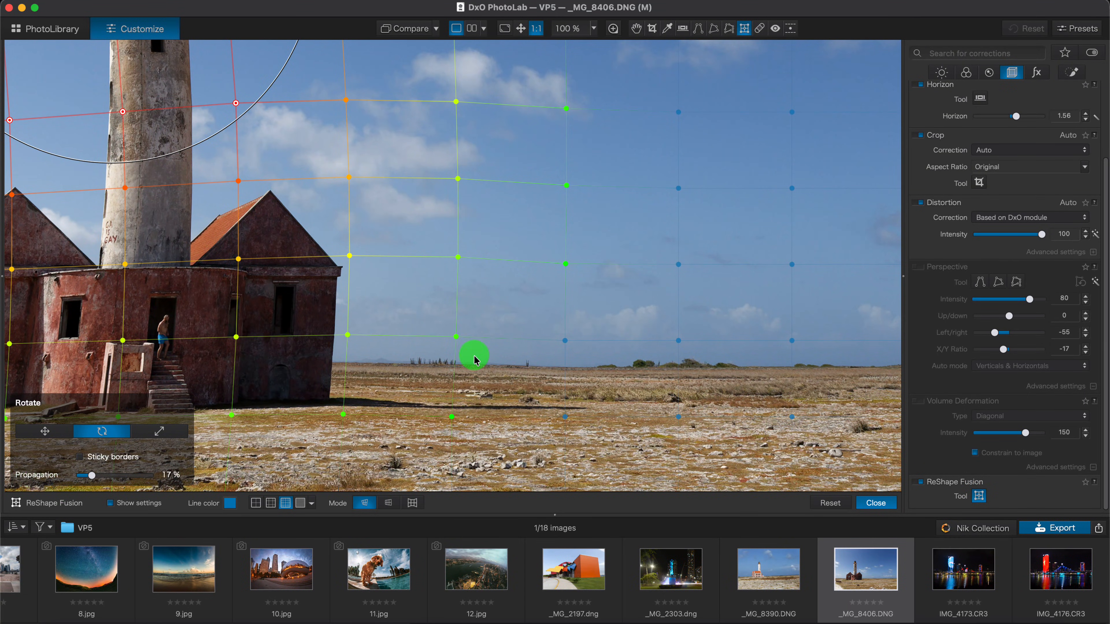
scroll(330, 355, down, 5)
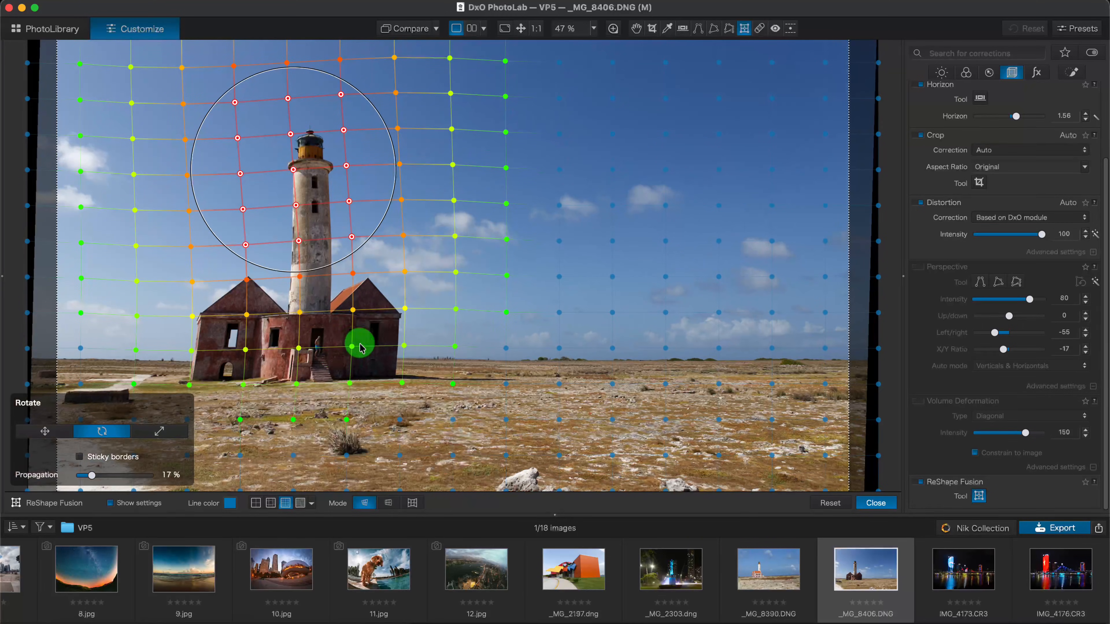
click(830, 503)
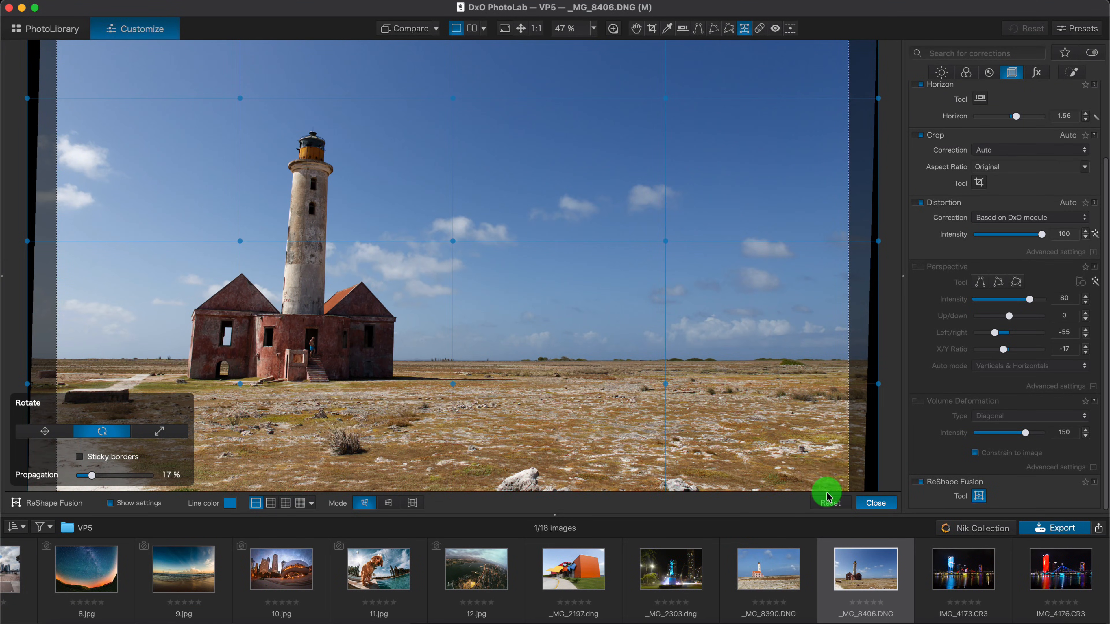
drag(1105, 219, 1106, 298)
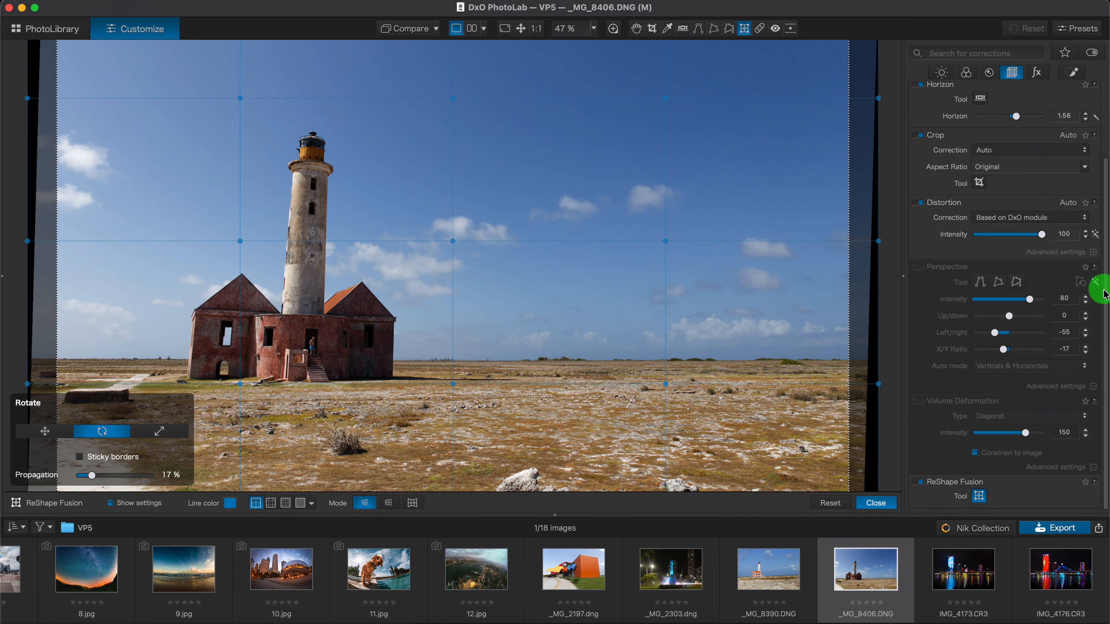